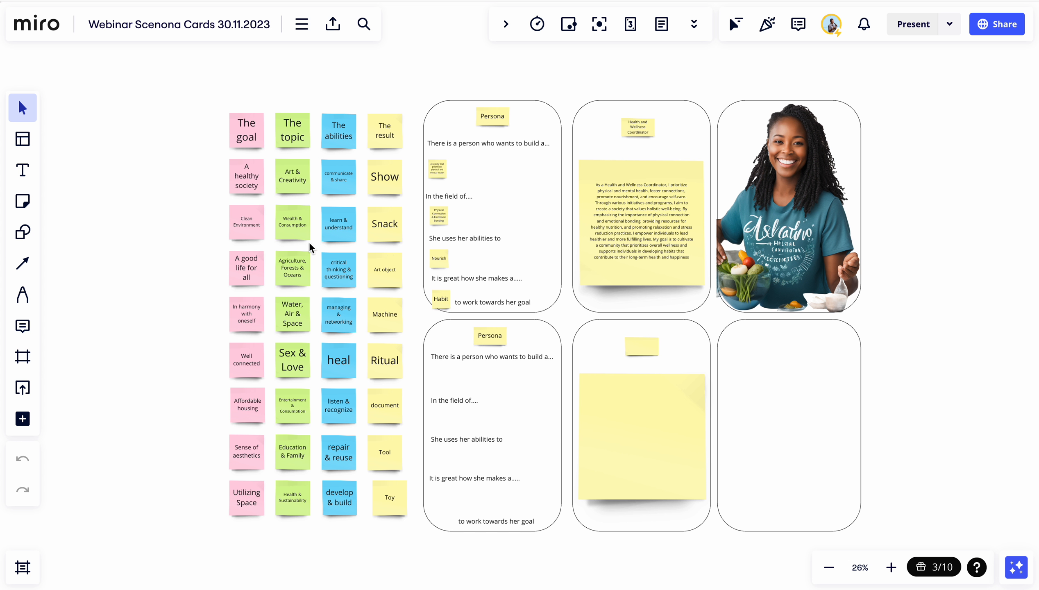
# Copy the "Clean Environment" sticky note into the second persona card below "There is a person who wants to build a..."
pyautogui.scroll(3, 317, 238)
pyautogui.scroll(-1, 318, 239)
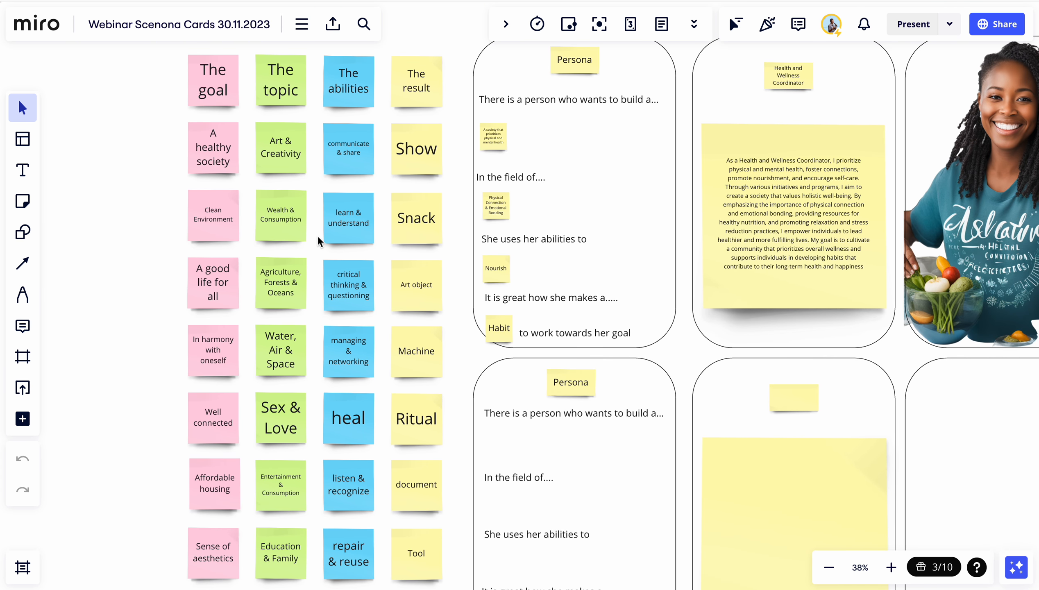
pyautogui.scroll(-3, 318, 239)
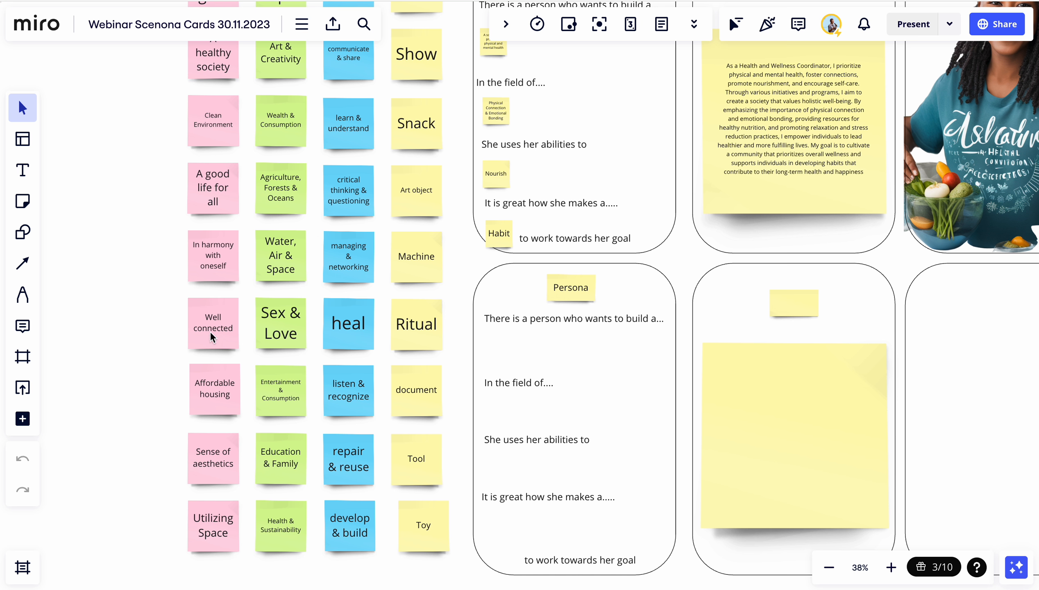
pyautogui.scroll(3, 172, 362)
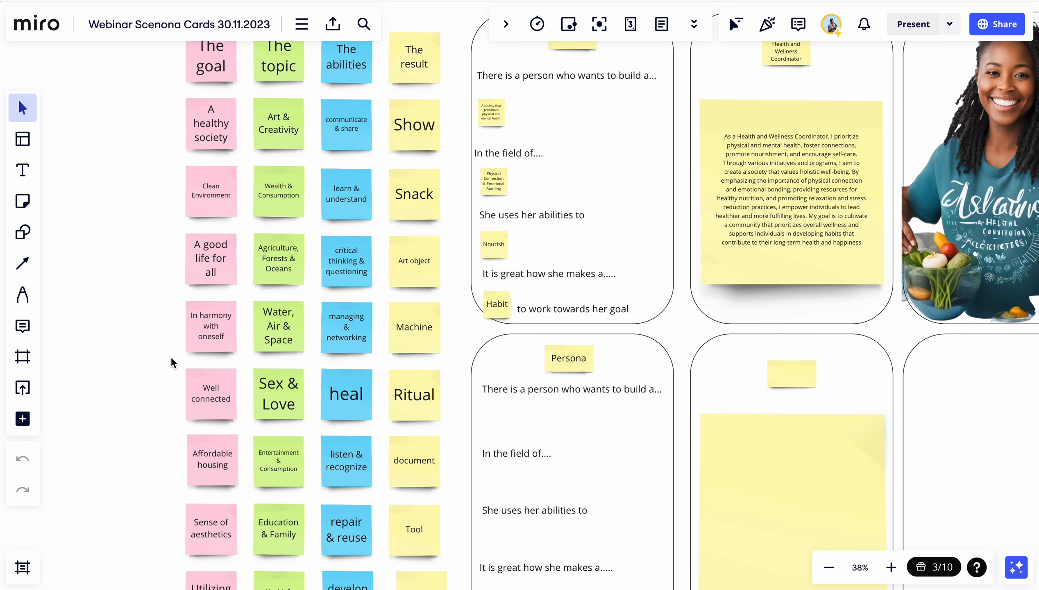
pyautogui.click(213, 209)
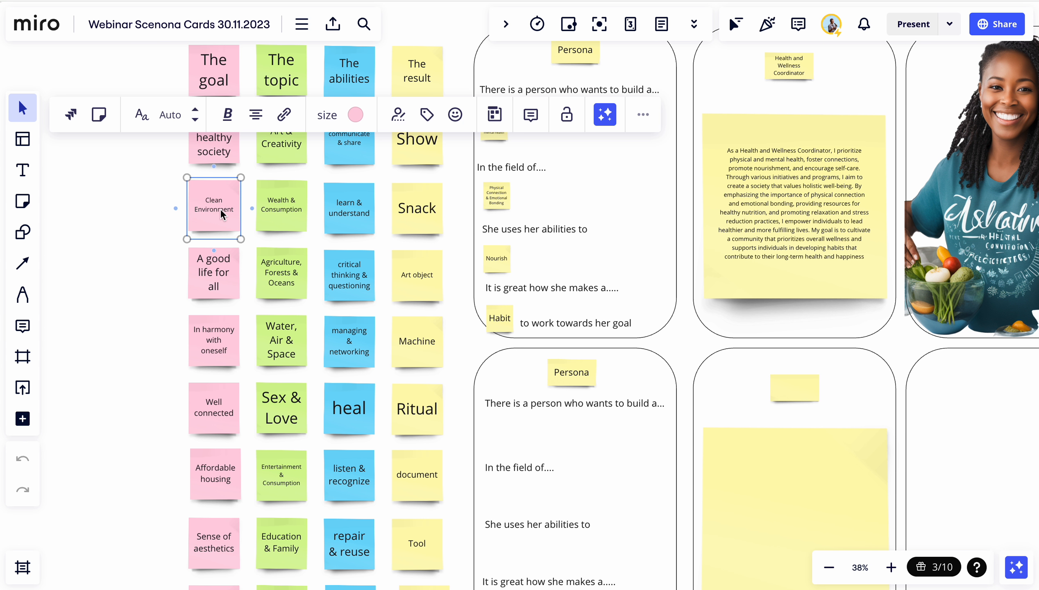
pyautogui.scroll(-5, 535, 373)
pyautogui.hscroll(2, 535, 374)
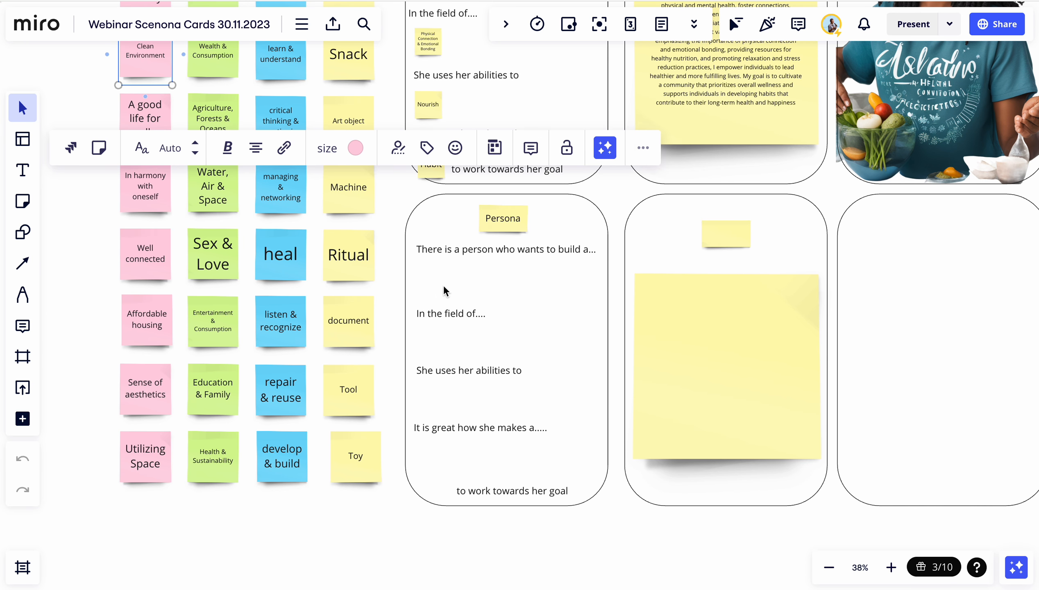
pyautogui.click(445, 283)
pyautogui.hotkey('ctrl', 'v')
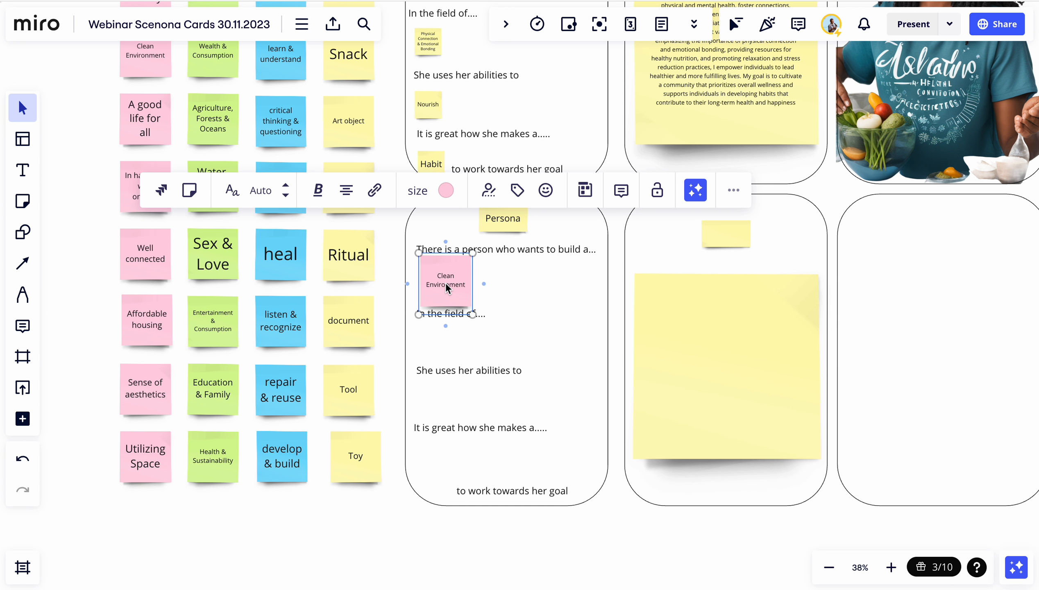
pyautogui.click(443, 336)
# Try pasting the "Education & Family" note under "In the field of...." in the card, then delete the pasted text
pyautogui.scroll(5, 293, 235)
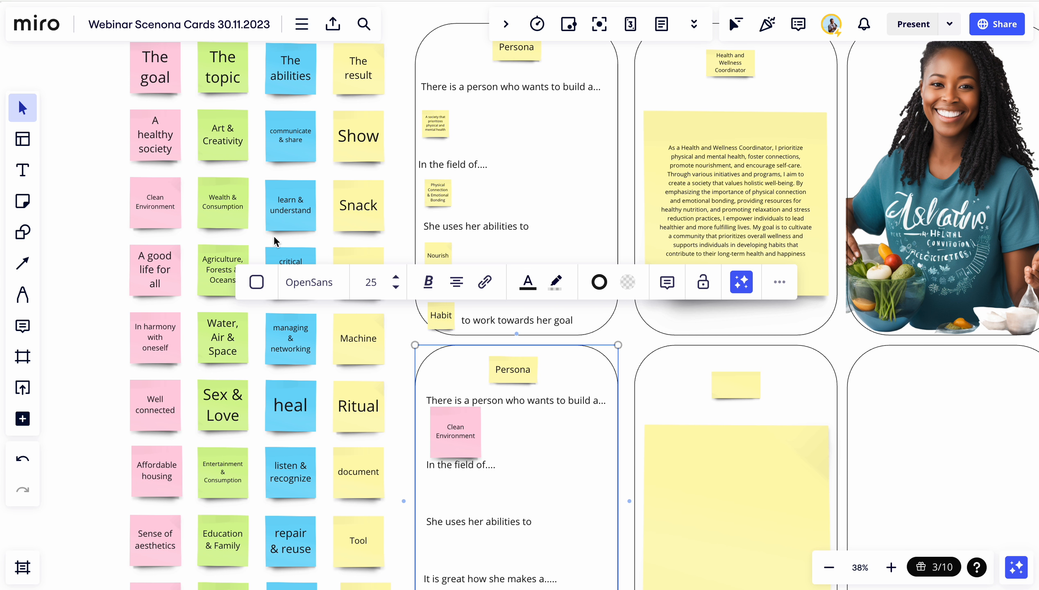
pyautogui.scroll(-4, 223, 313)
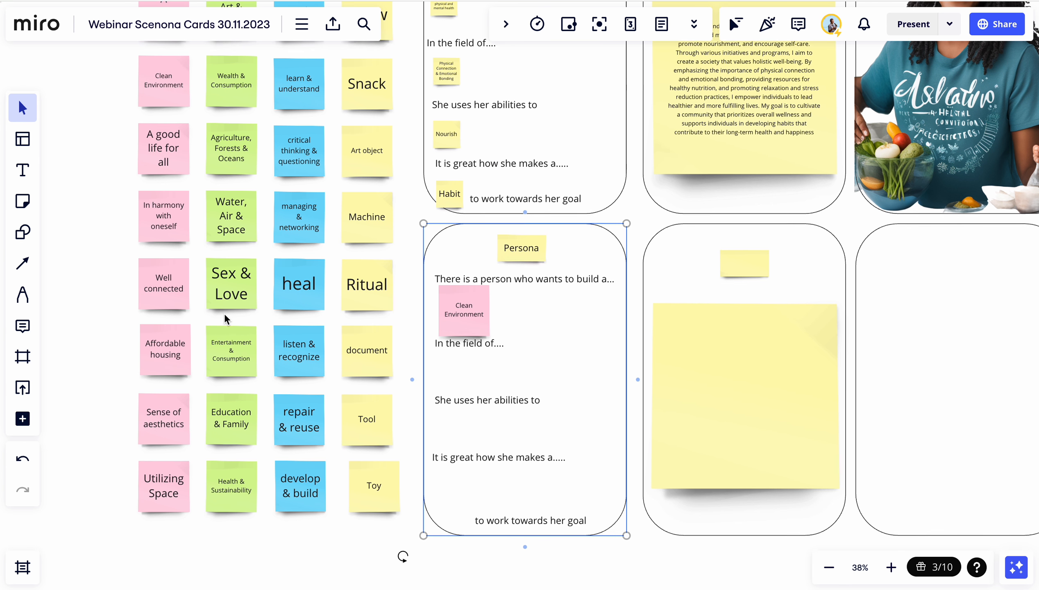
pyautogui.click(237, 413)
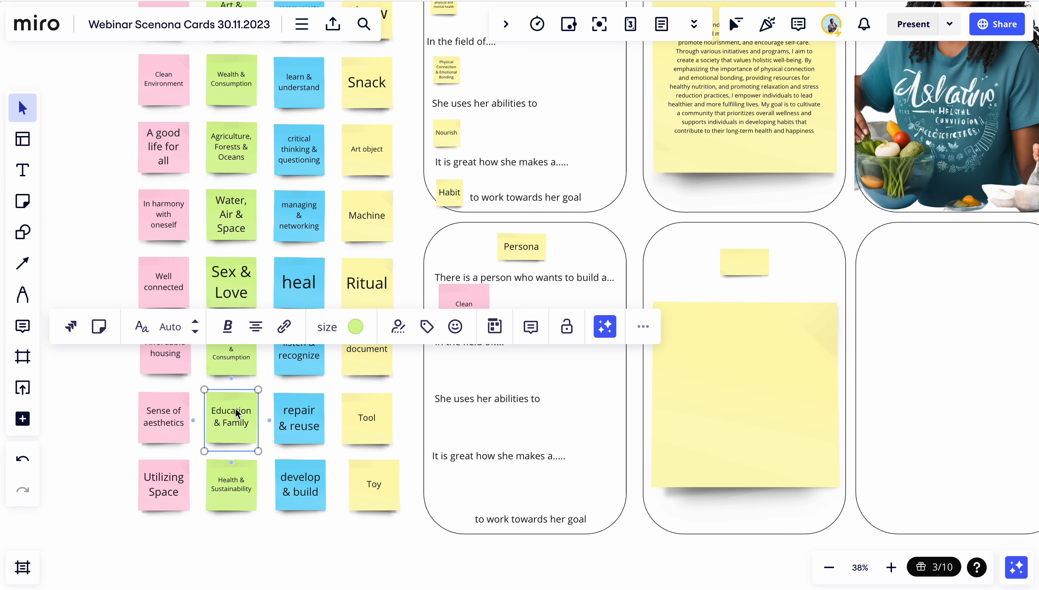
pyautogui.doubleClick(463, 373)
pyautogui.write('Education & Family')
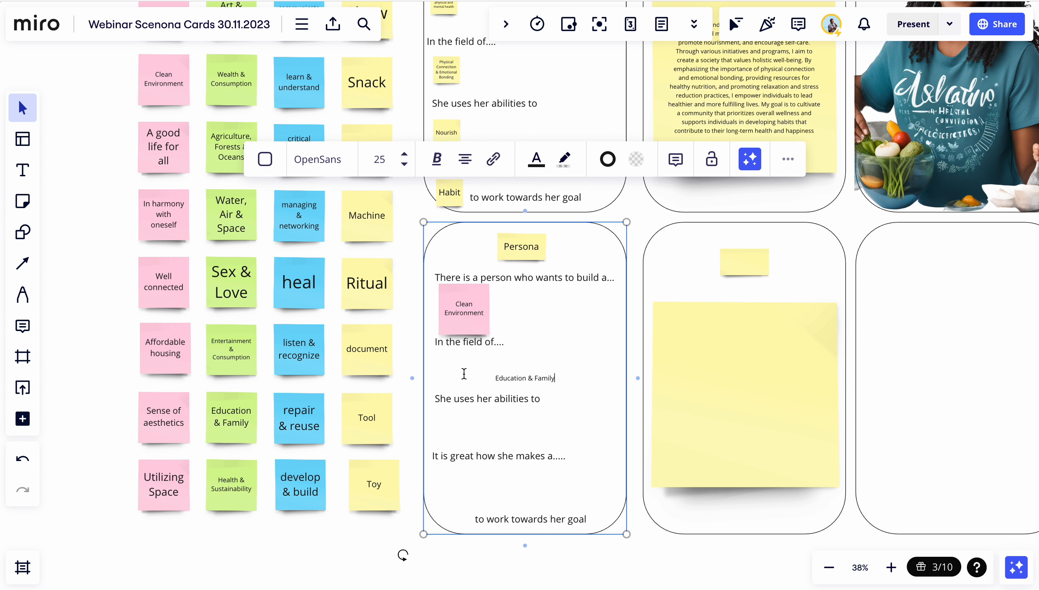
pyautogui.moveTo(554, 376); pyautogui.dragTo(482, 377)
pyautogui.press('BackSpace')
# Paste the "Entertainment & Consumption" note into the card below "In the field of...."
pyautogui.click(225, 356)
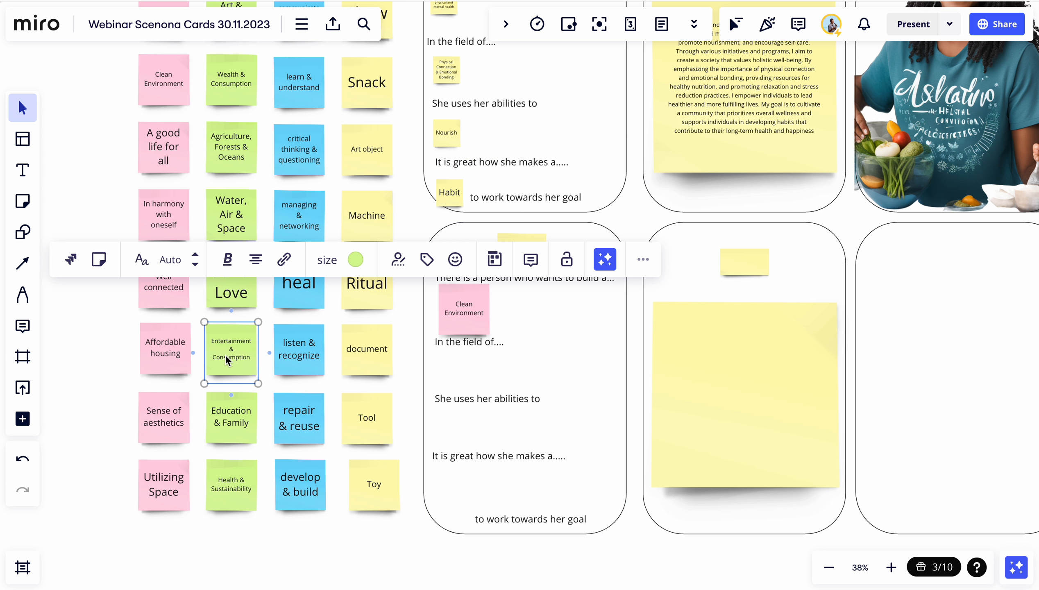
pyautogui.click(456, 371)
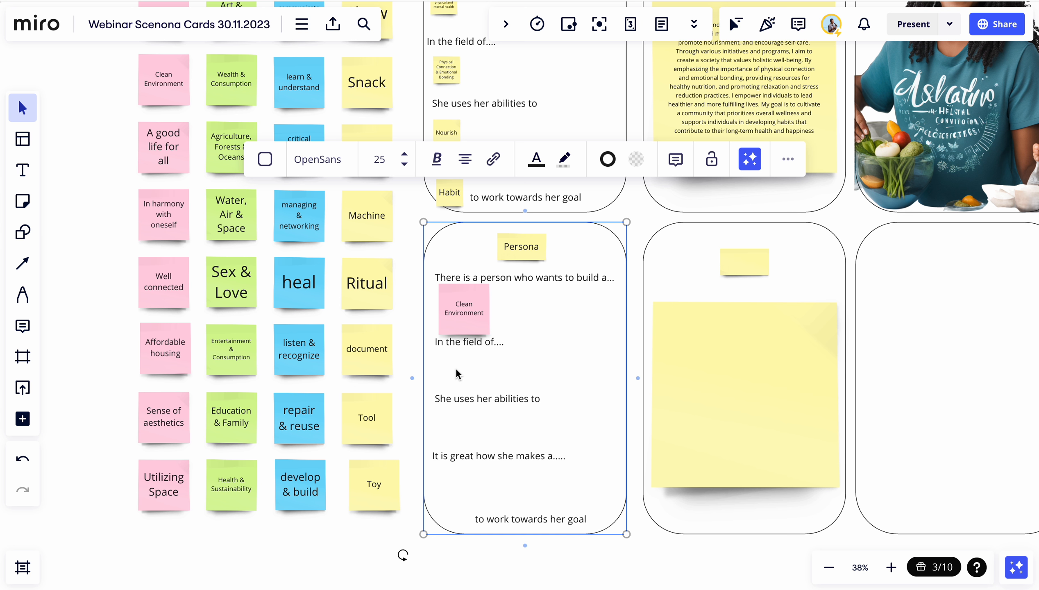
pyautogui.hotkey('ctrl', 'v')
pyautogui.moveTo(455, 368); pyautogui.dragTo(465, 376)
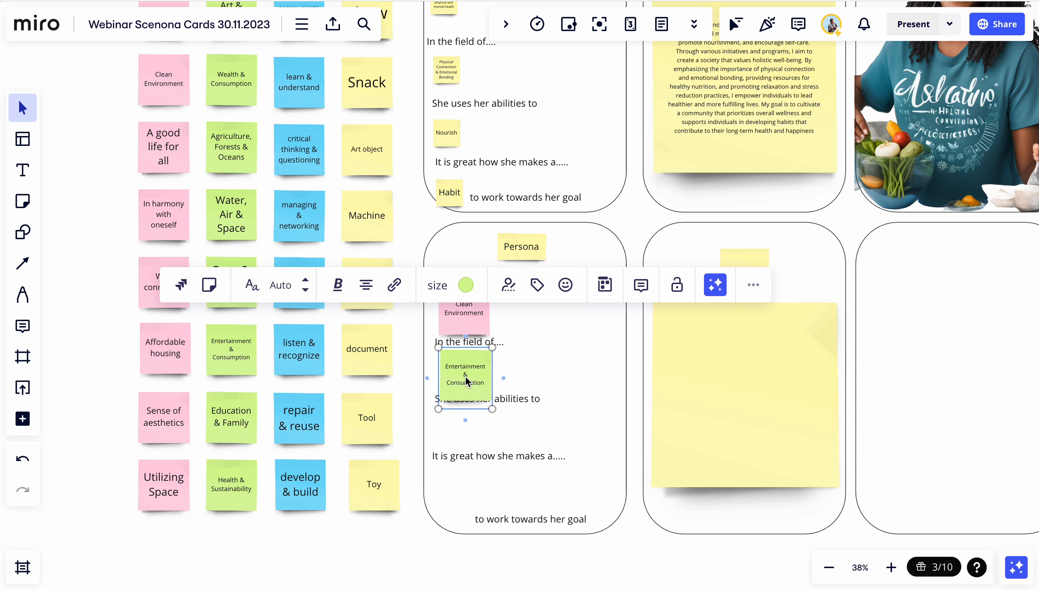
# Move the "She uses her abilities to" and "It is great how she makes a....." text lines down to make room
pyautogui.click(518, 398)
pyautogui.moveTo(518, 399); pyautogui.dragTo(519, 415)
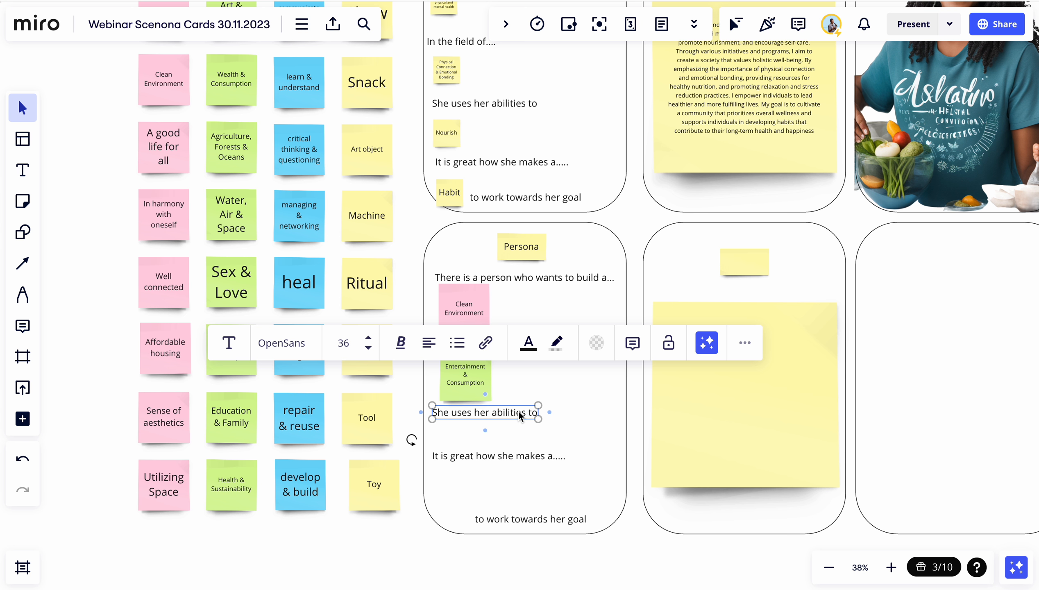
pyautogui.moveTo(488, 456); pyautogui.dragTo(485, 471)
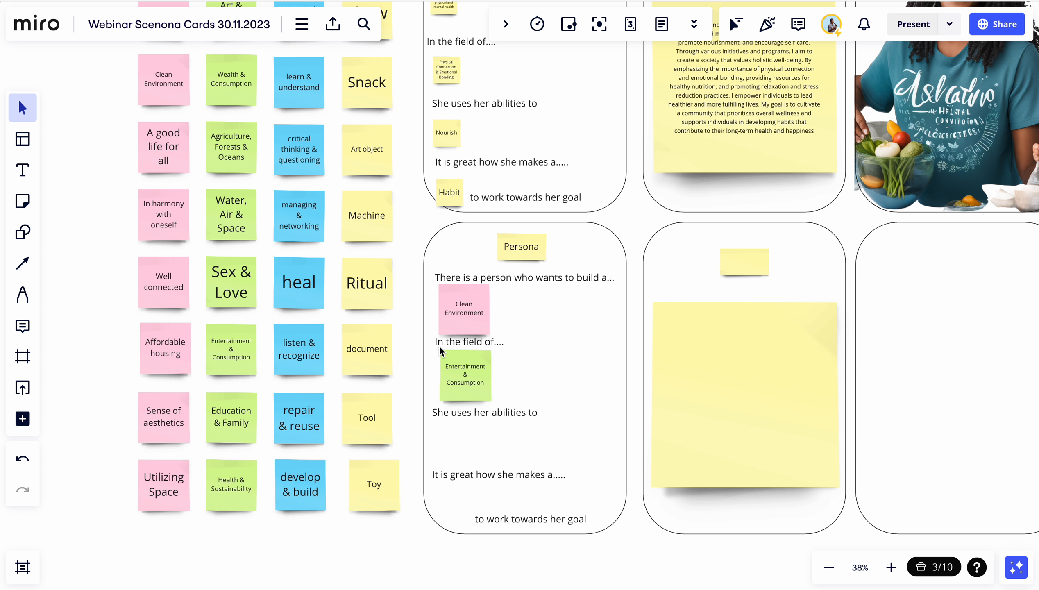
pyautogui.click(459, 392)
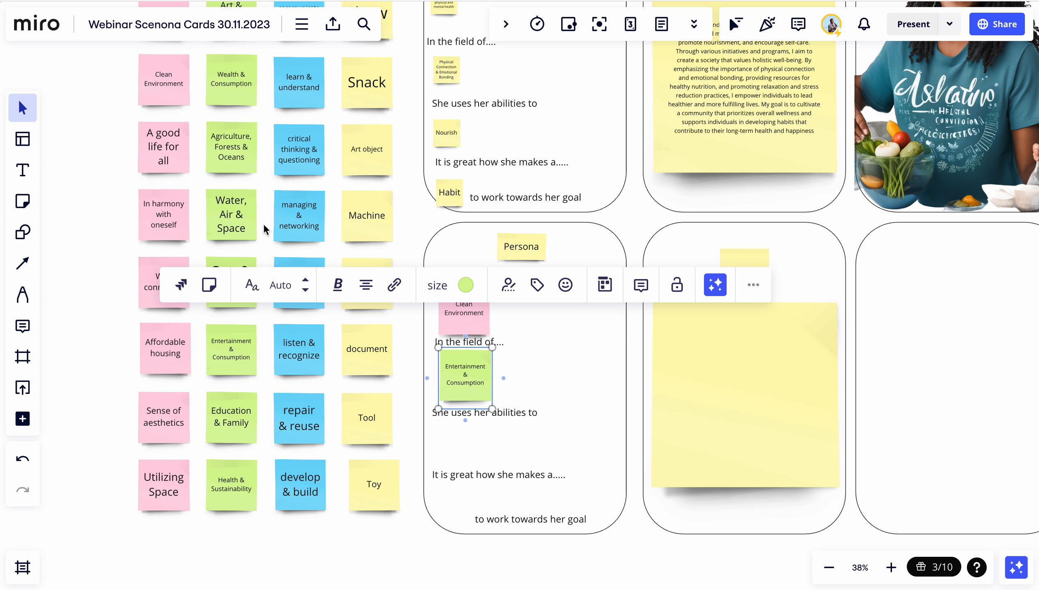
pyautogui.click(526, 430)
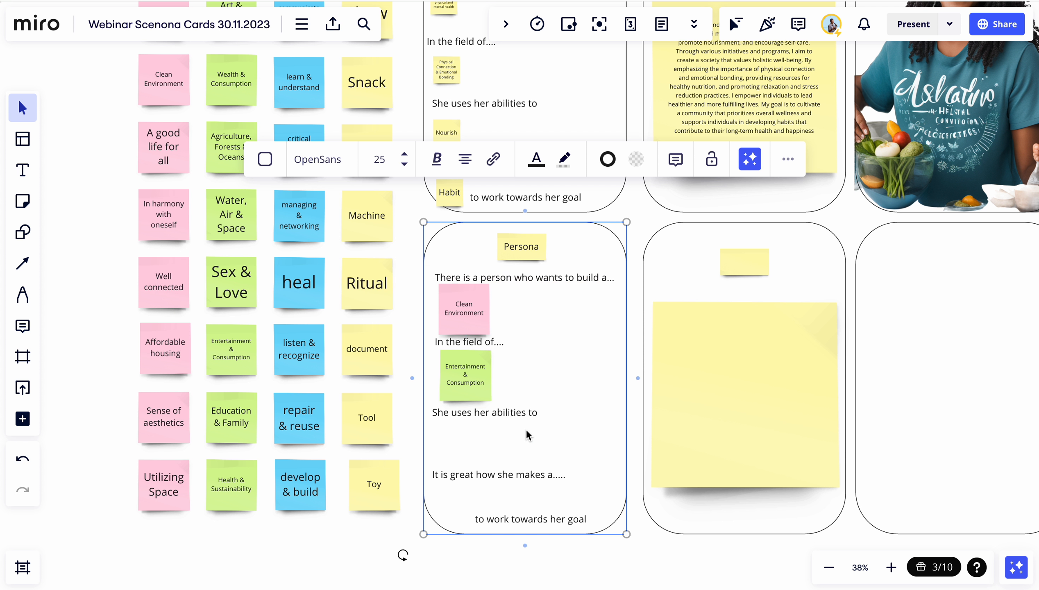
# Paste the "communicate & share" note into the card below "She uses her abilities to"
pyautogui.scroll(6, 309, 209)
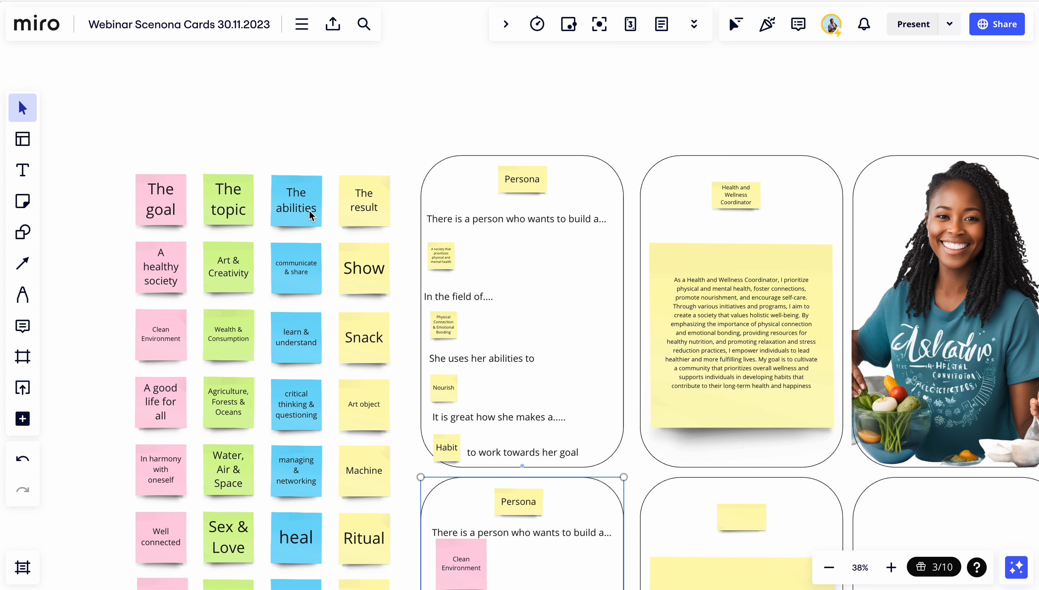
pyautogui.scroll(-5, 309, 210)
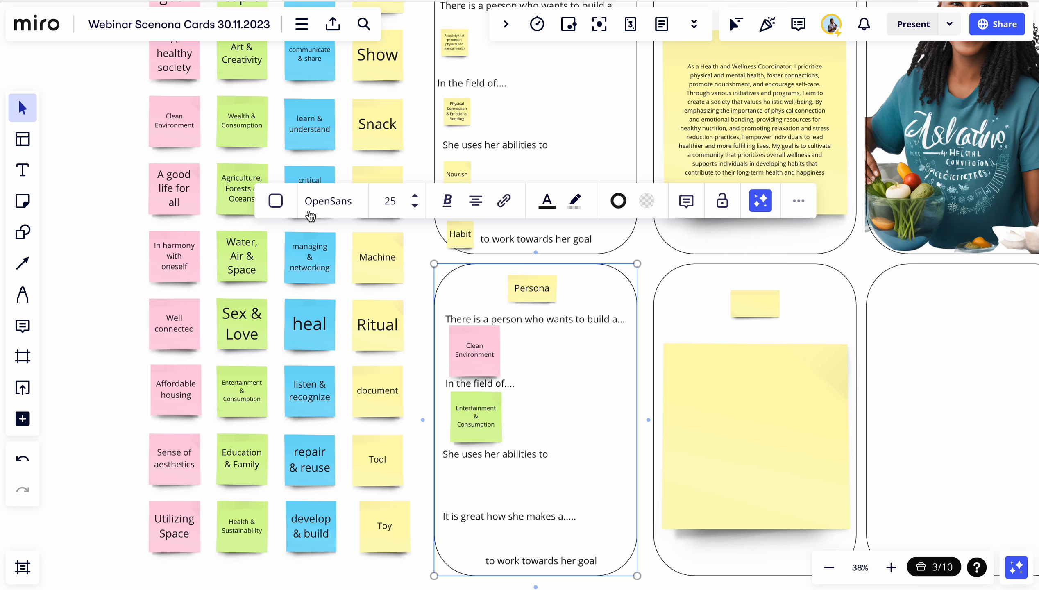
pyautogui.scroll(3, 318, 149)
pyautogui.click(304, 188)
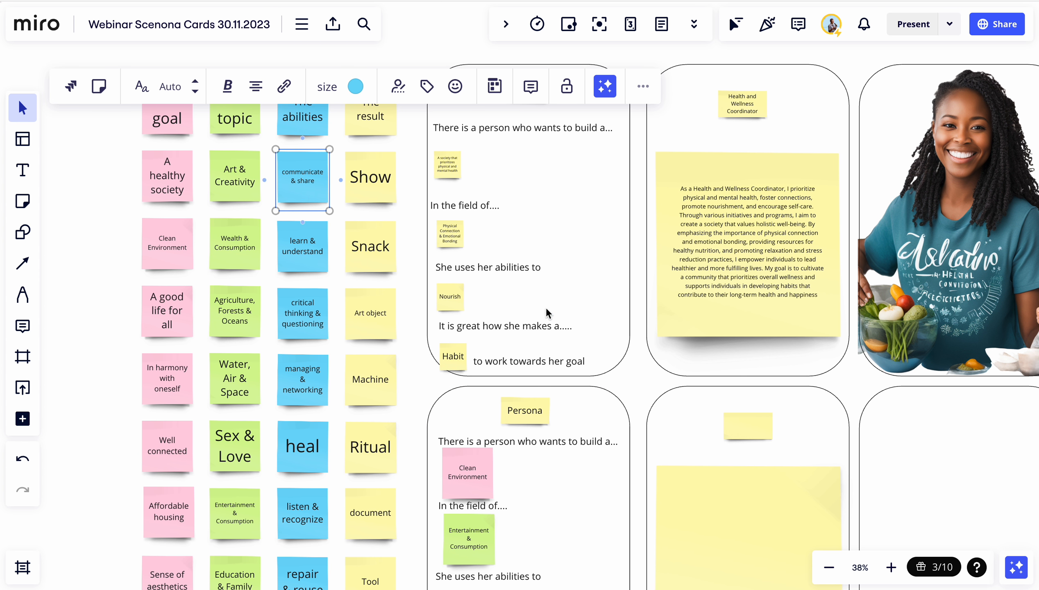
pyautogui.scroll(-5, 546, 312)
pyautogui.click(464, 388)
pyautogui.hotkey('ctrl', 'v')
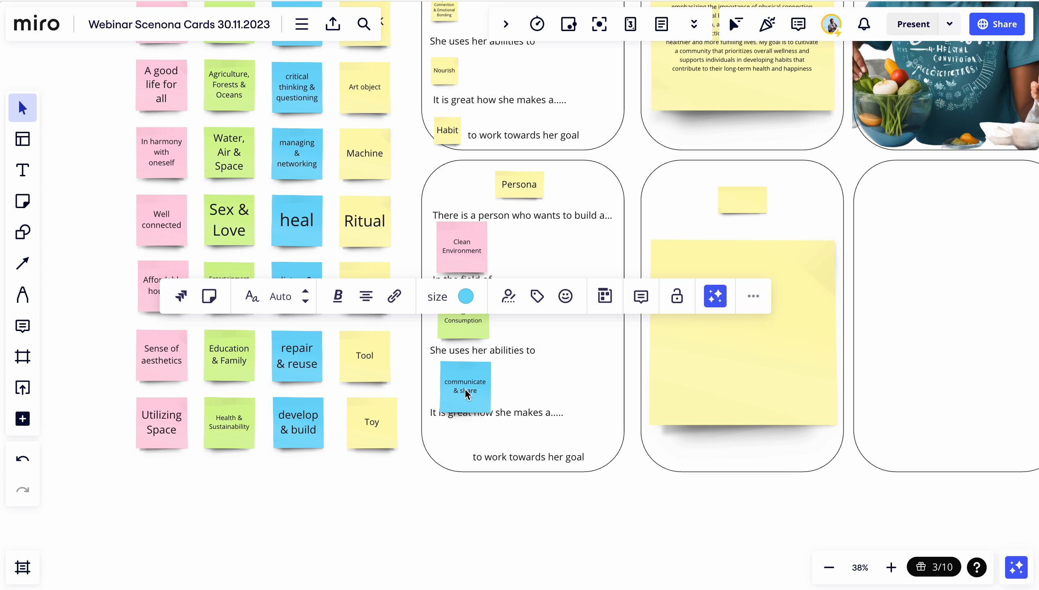
pyautogui.moveTo(494, 421)
pyautogui.mouseDown()
pyautogui.moveTo(475, 404)
pyautogui.moveTo(484, 427)
pyautogui.mouseUp()
pyautogui.click(484, 426)
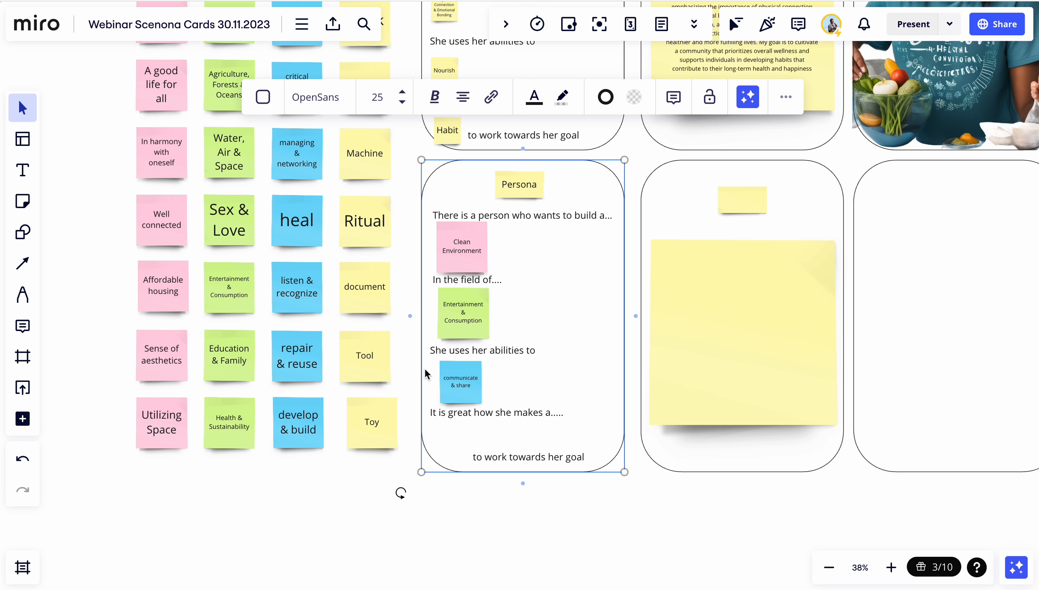
# Paste the "Show" note before "to work towards her goal" in the card and shrink it to fit
pyautogui.scroll(5, 337, 416)
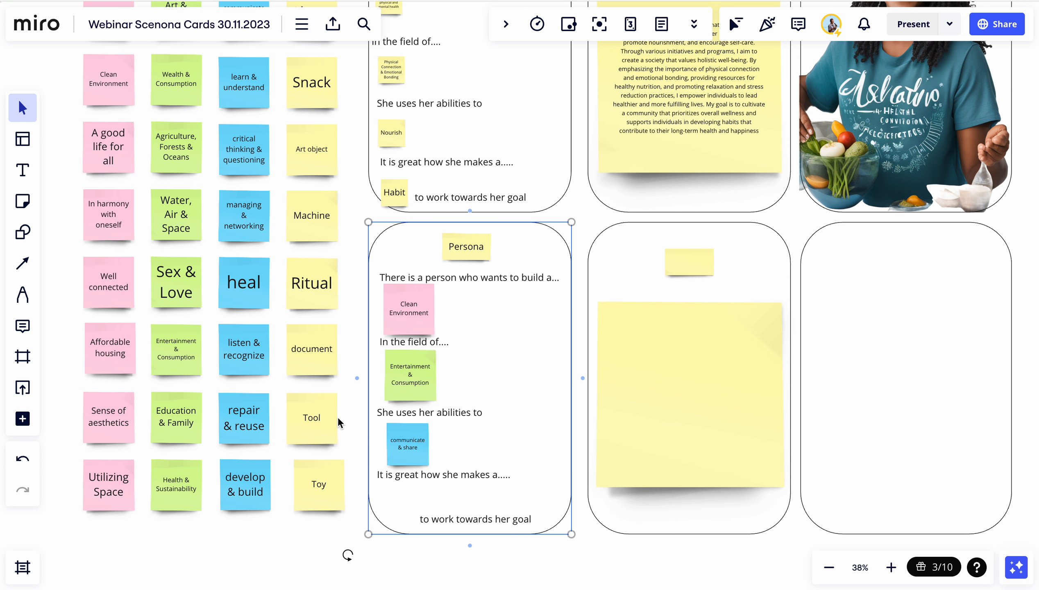
pyautogui.scroll(7, 339, 422)
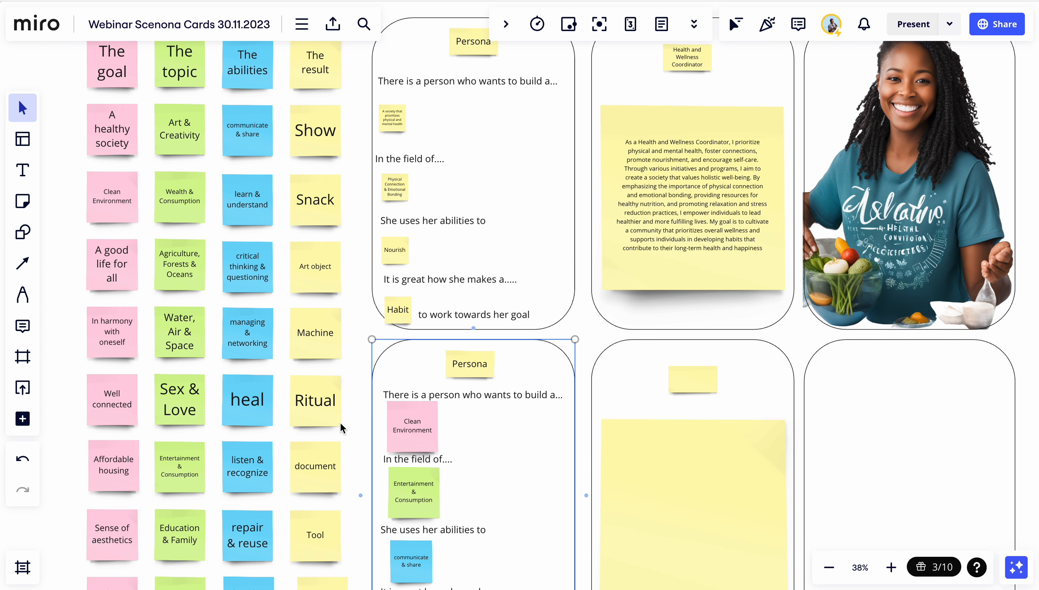
pyautogui.click(312, 201)
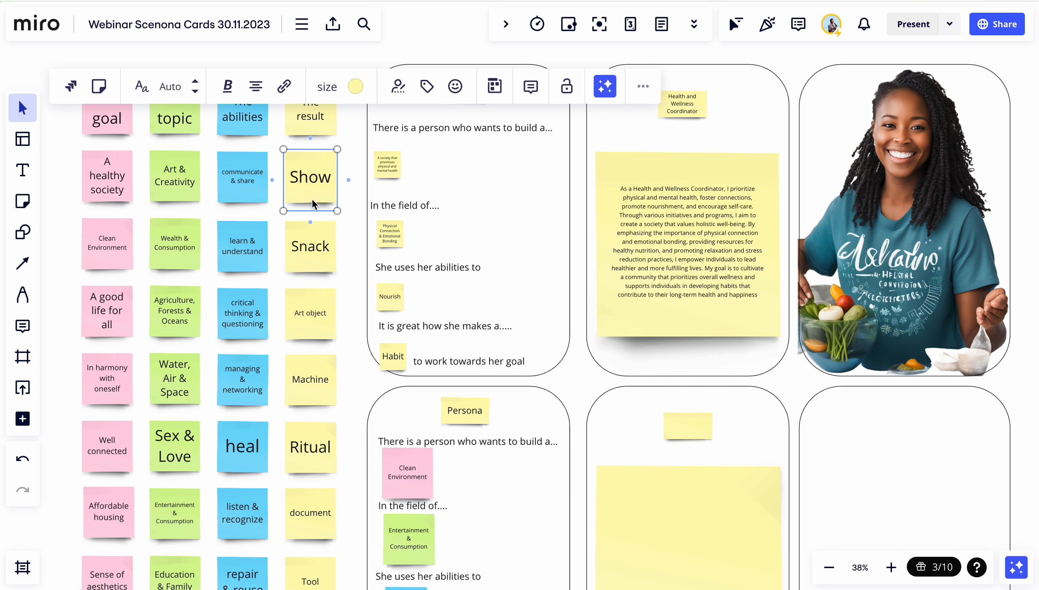
pyautogui.scroll(4, 349, 300)
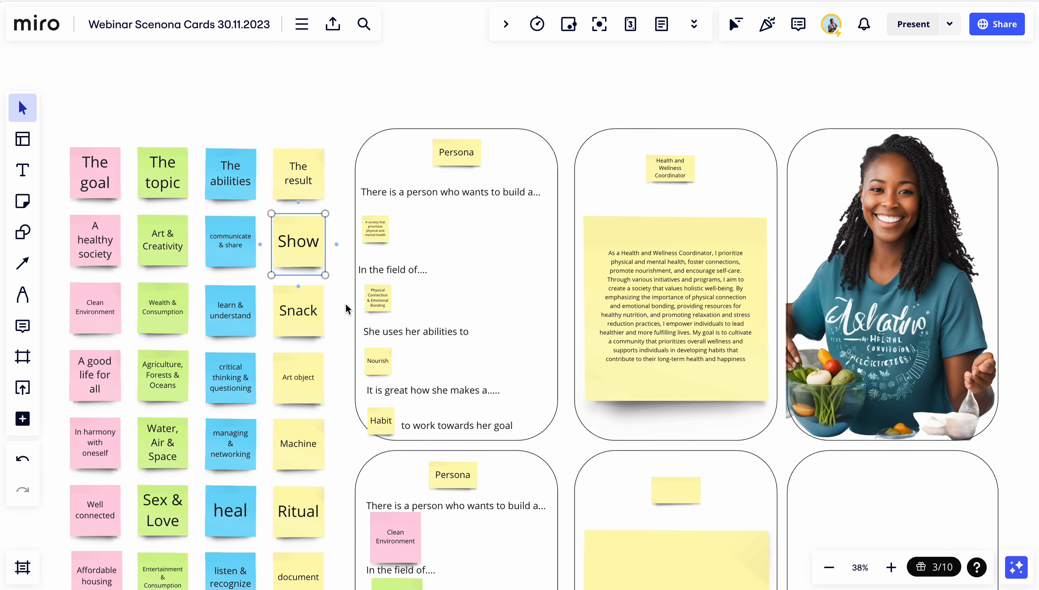
pyautogui.scroll(-15, 356, 375)
pyautogui.scroll(-5, 356, 374)
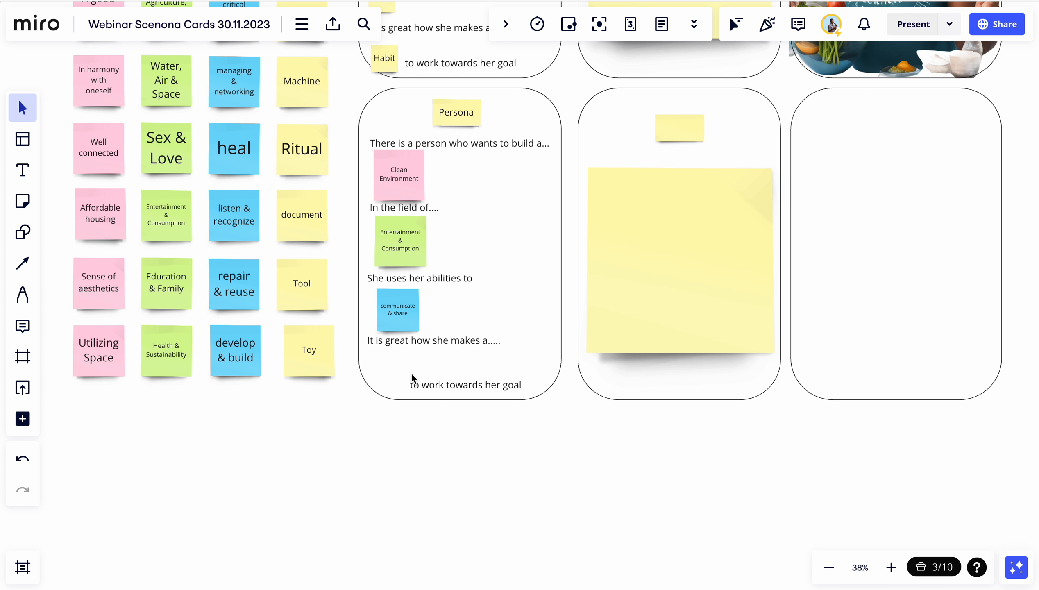
pyautogui.click(412, 374)
pyautogui.press('super+v')
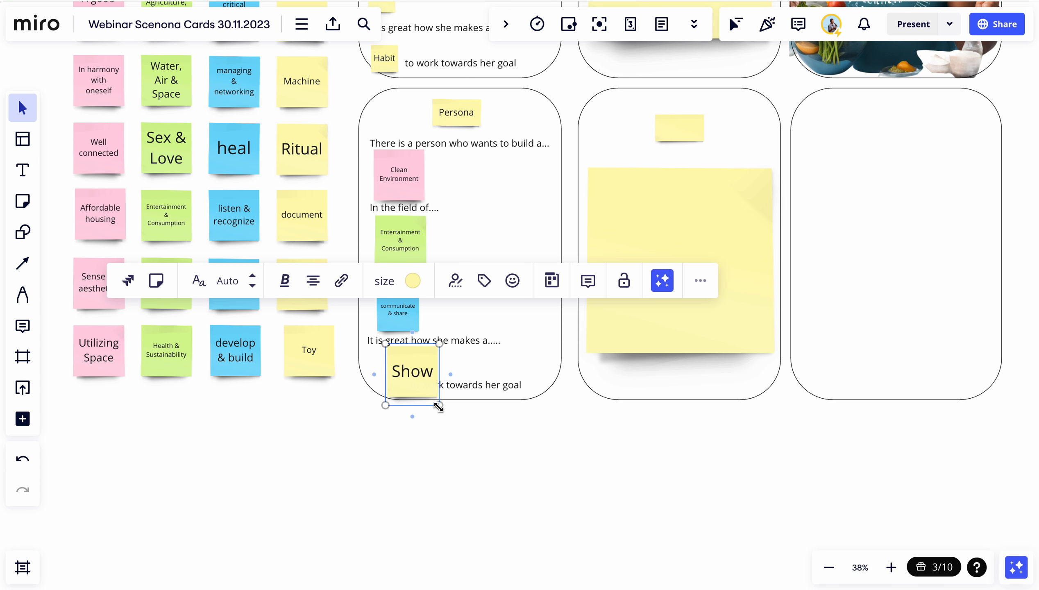
pyautogui.moveTo(437, 403); pyautogui.dragTo(392, 370)
pyautogui.click(414, 412)
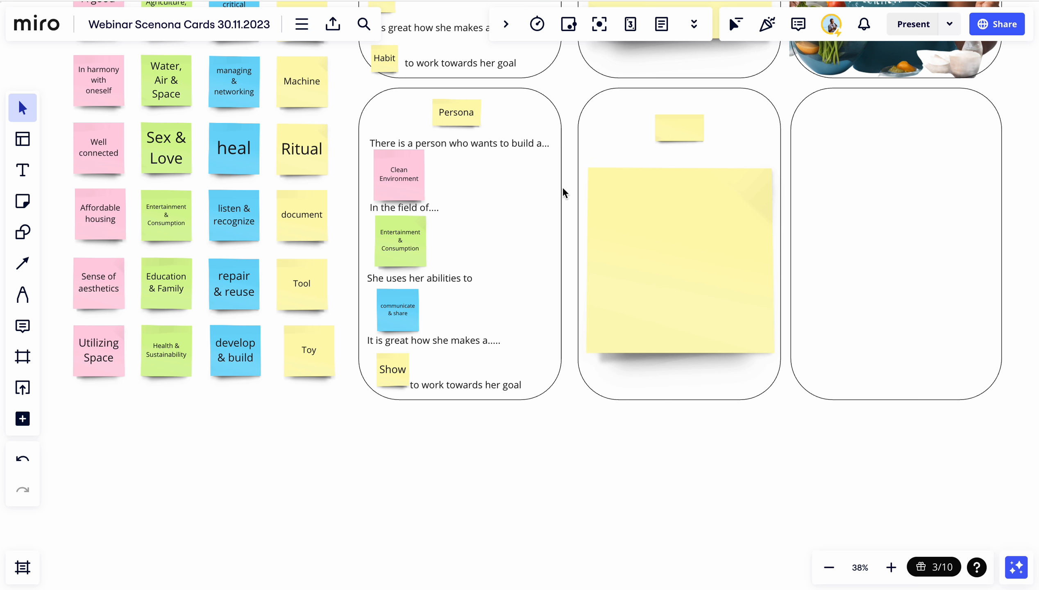
# Generate similar sticky notes from the card's "Clean Environment" note with Miro Assist's Add similar sticky notes
pyautogui.scroll(3, 540, 198)
pyautogui.hscroll(-2, 539, 198)
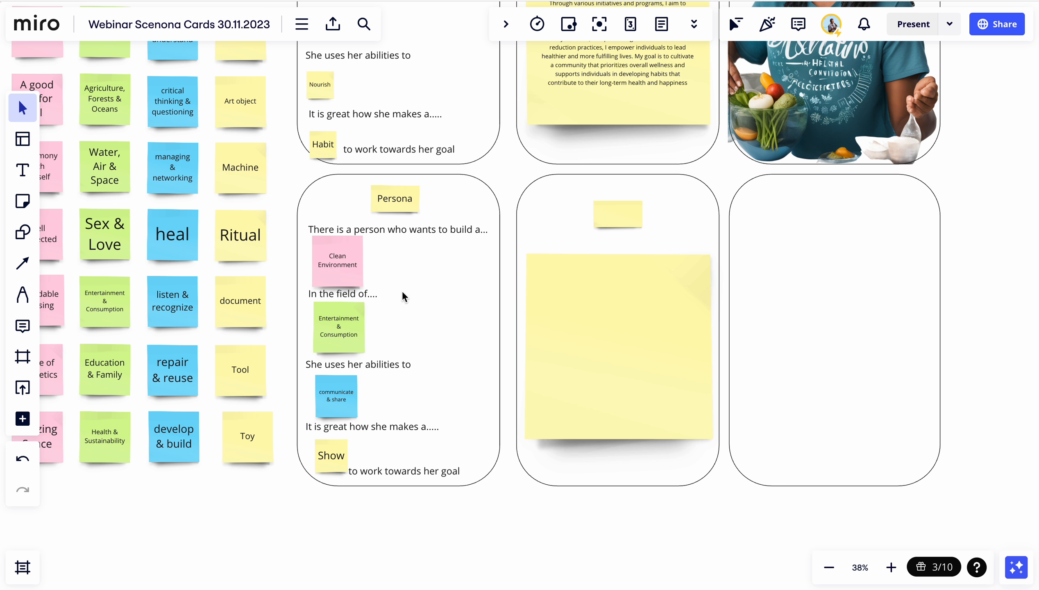
pyautogui.click(338, 261)
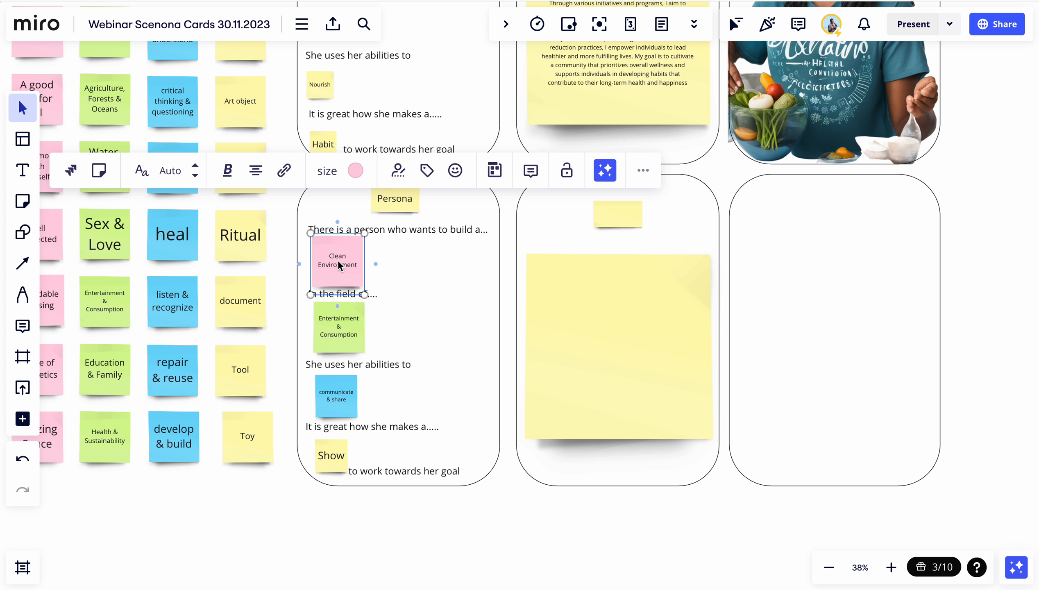
pyautogui.click(612, 175)
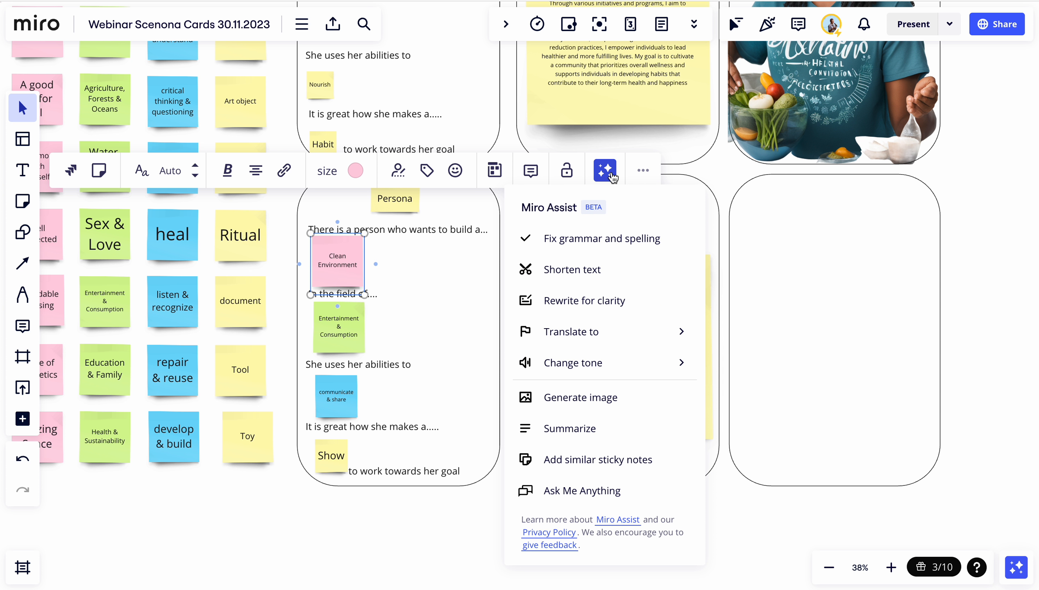
pyautogui.click(592, 460)
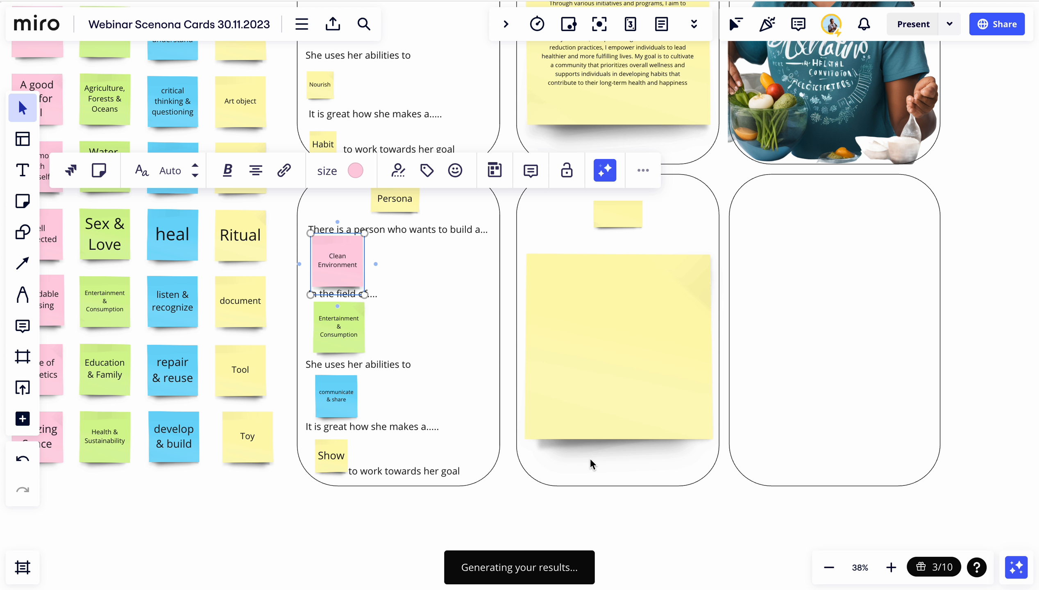
pyautogui.scroll(-5, 588, 458)
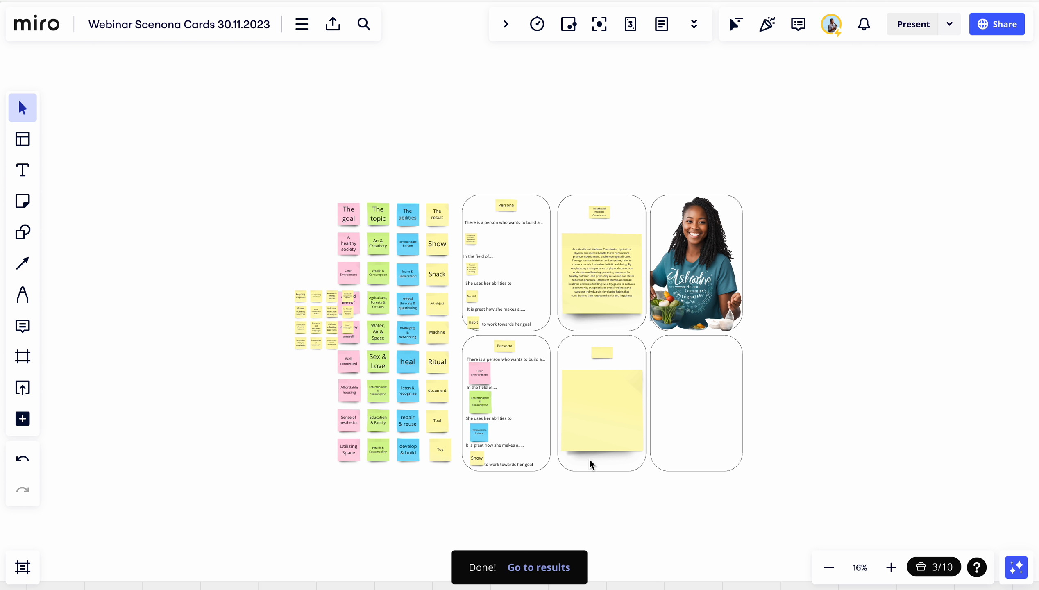
pyautogui.scroll(-3, 589, 457)
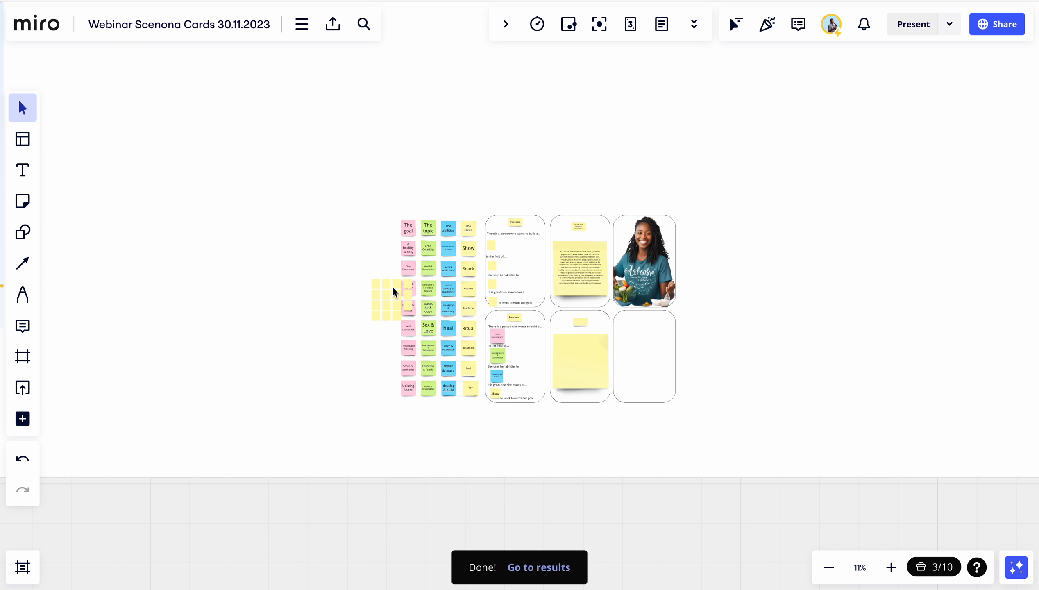
# Examine the newly generated sustainability sticky notes beside the topic grid
pyautogui.click(392, 286)
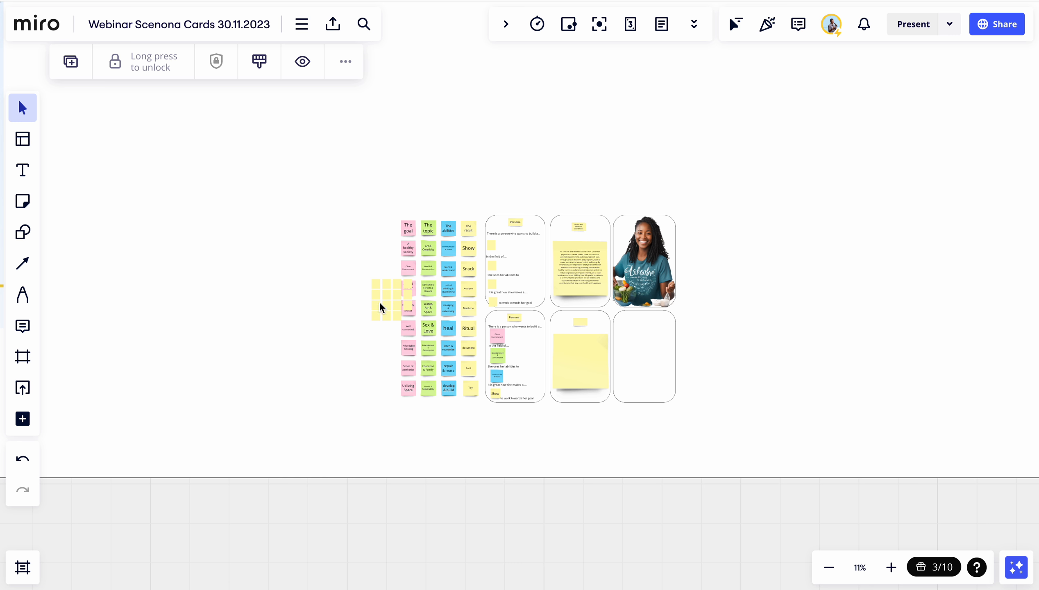
pyautogui.scroll(4, 371, 306)
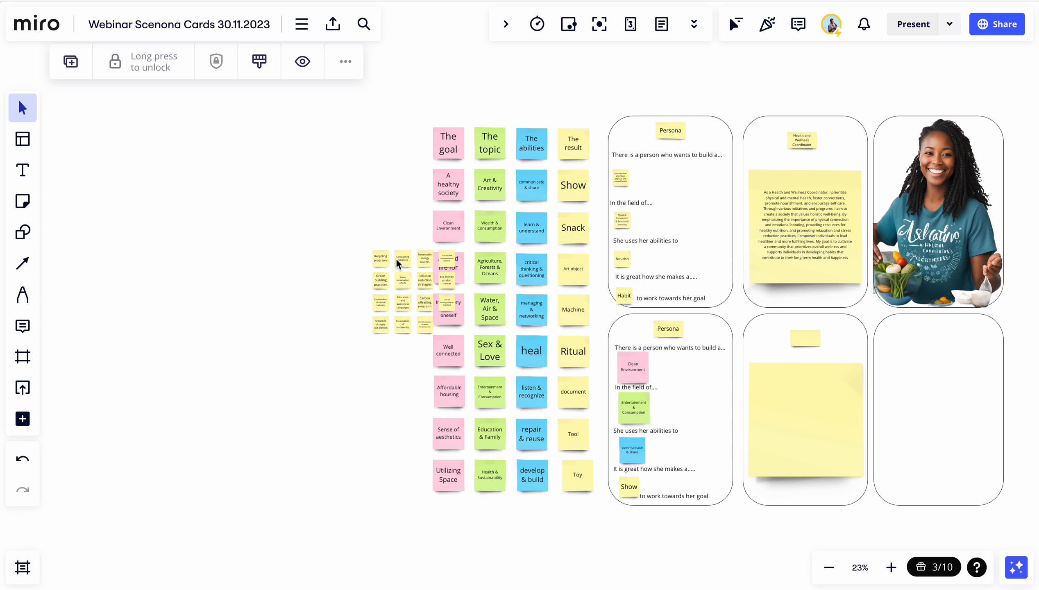
pyautogui.scroll(5, 401, 324)
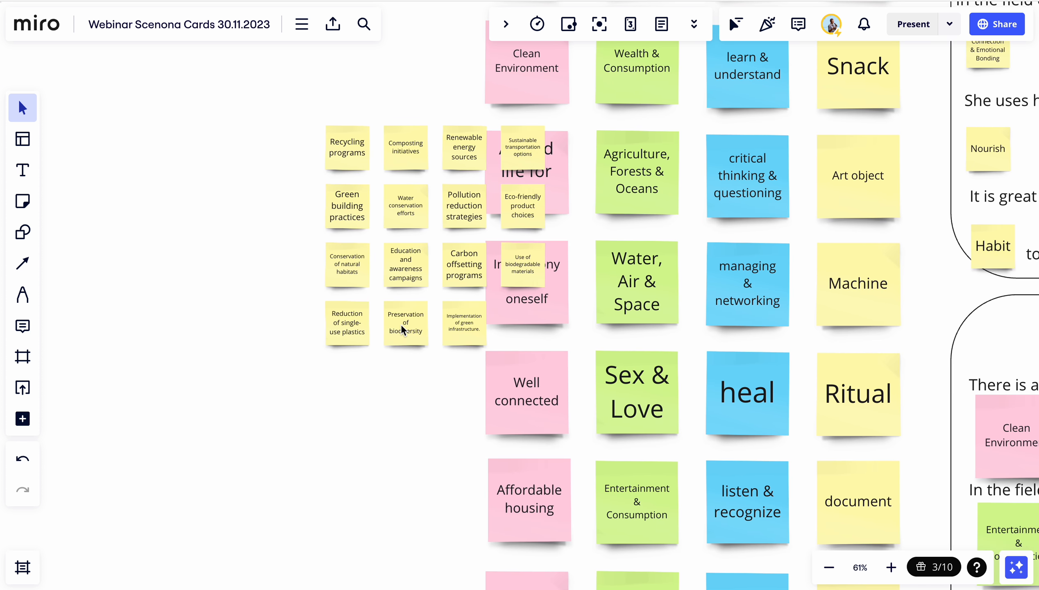
pyautogui.hscroll(3, 401, 324)
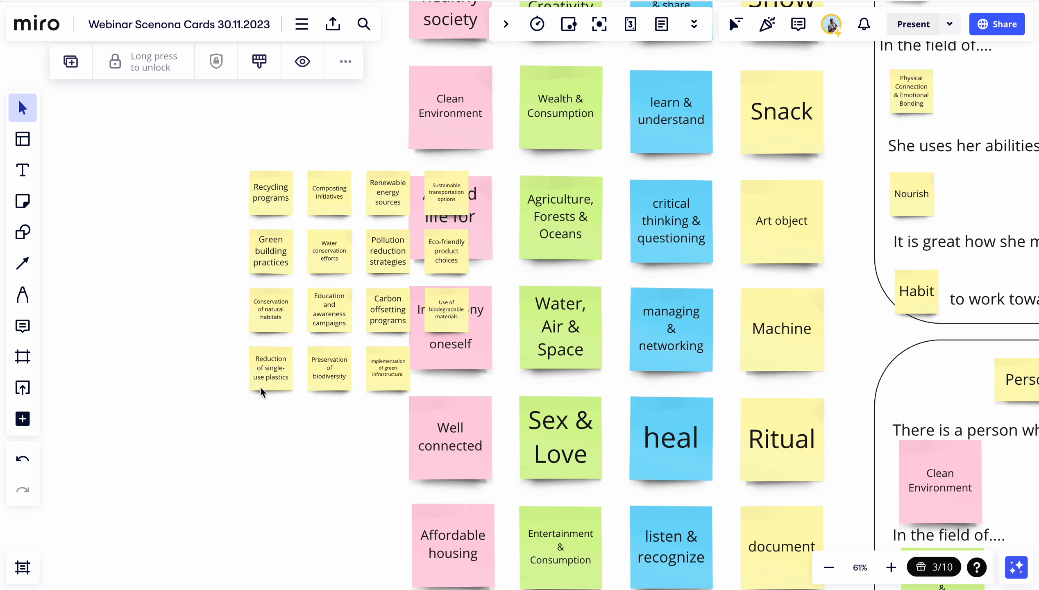
pyautogui.hscroll(5, 381, 368)
pyautogui.scroll(-4, 381, 368)
pyautogui.hscroll(3, 382, 368)
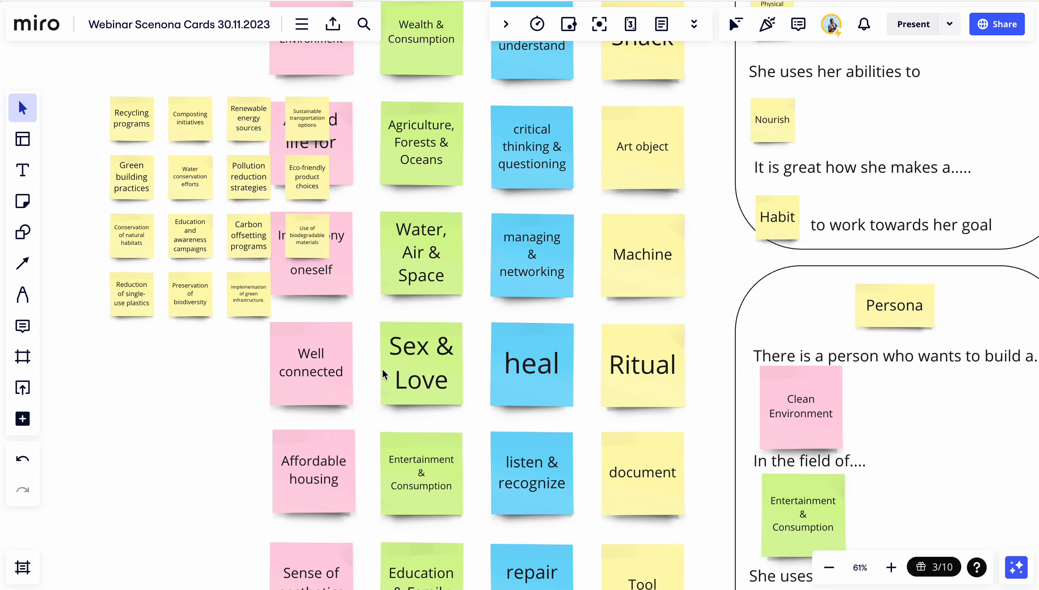
pyautogui.scroll(3, 279, 315)
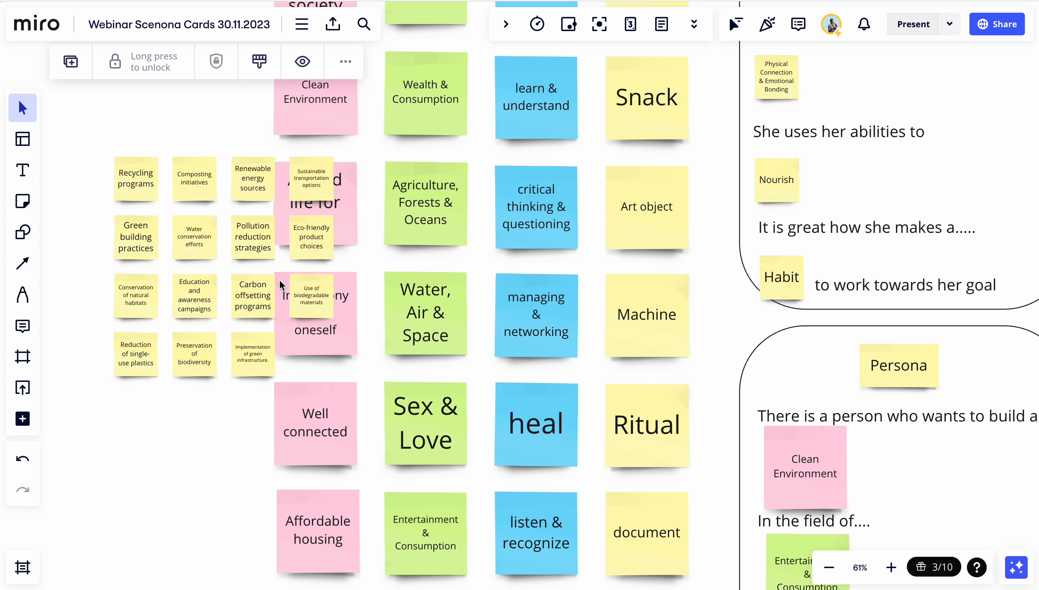
# Replace the card's "Clean Environment" note with a copy of the "Use of biodegradable materials" note
pyautogui.click(314, 295)
pyautogui.click(818, 483)
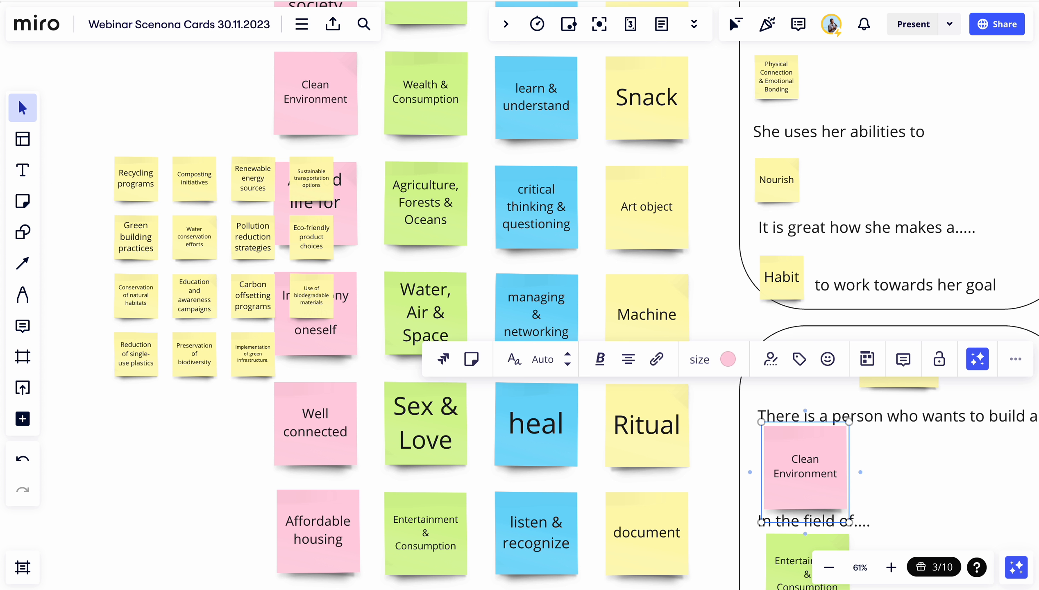
pyautogui.press('Delete')
pyautogui.click(307, 307)
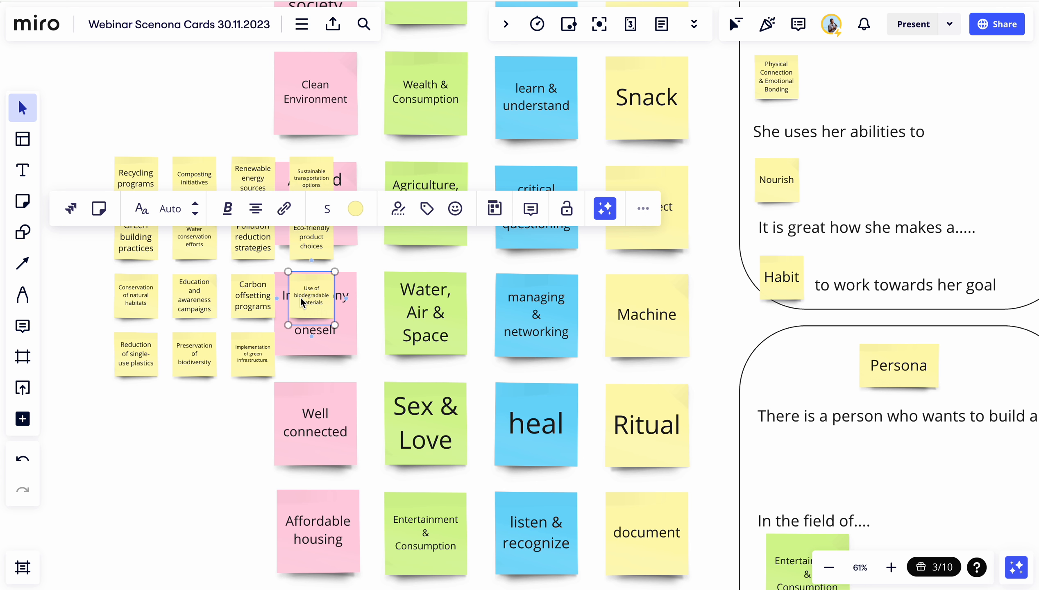
pyautogui.hotkey('ctrl', 'v')
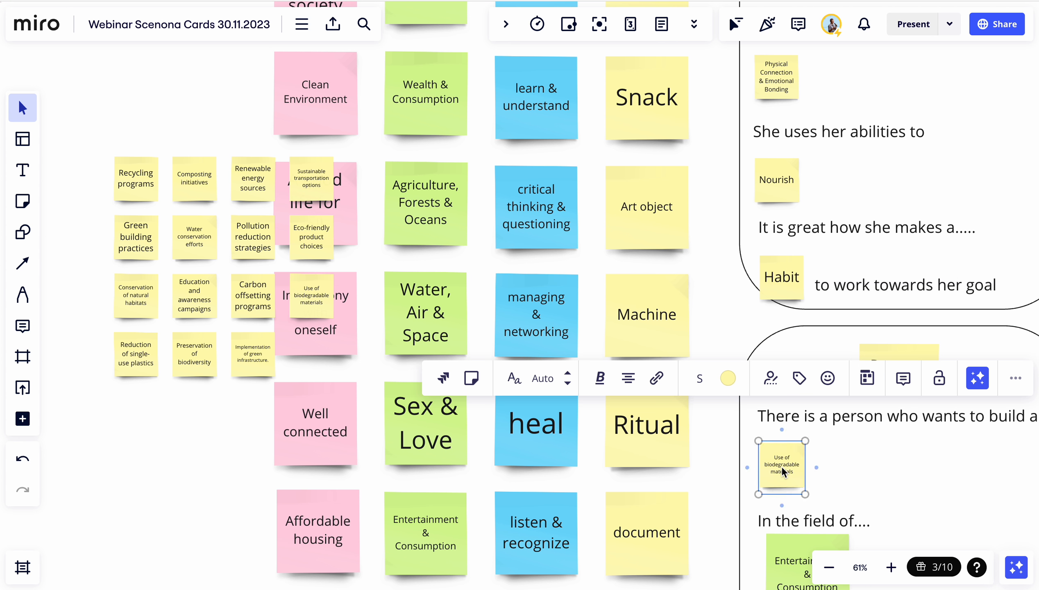
# Enlarge the pasted "Use of biodegradable materials" note slightly within the card
pyautogui.hscroll(6, 890, 468)
pyautogui.scroll(-4, 890, 468)
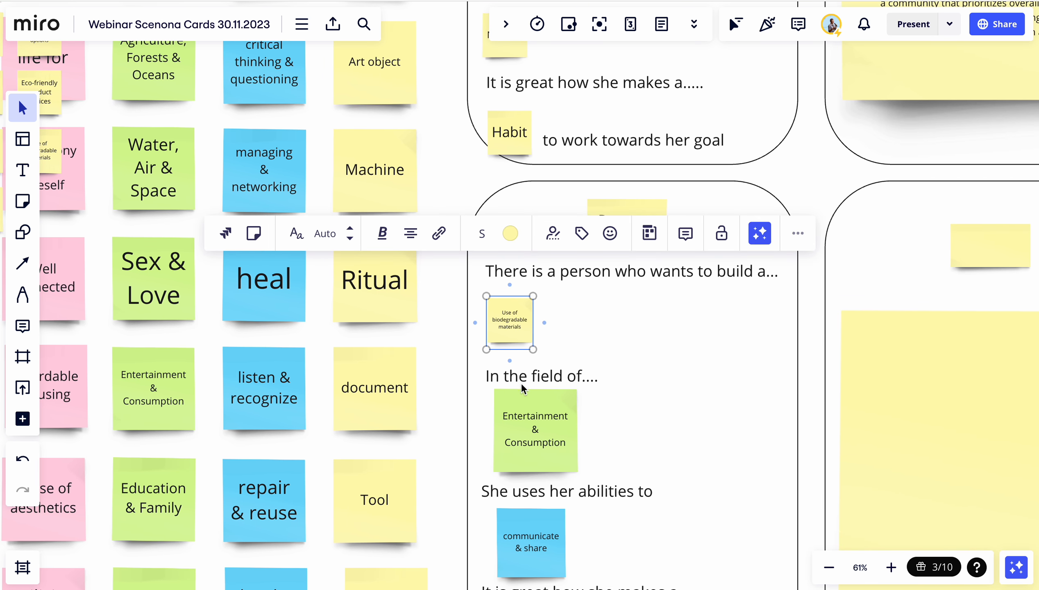
pyautogui.moveTo(508, 322); pyautogui.dragTo(560, 359)
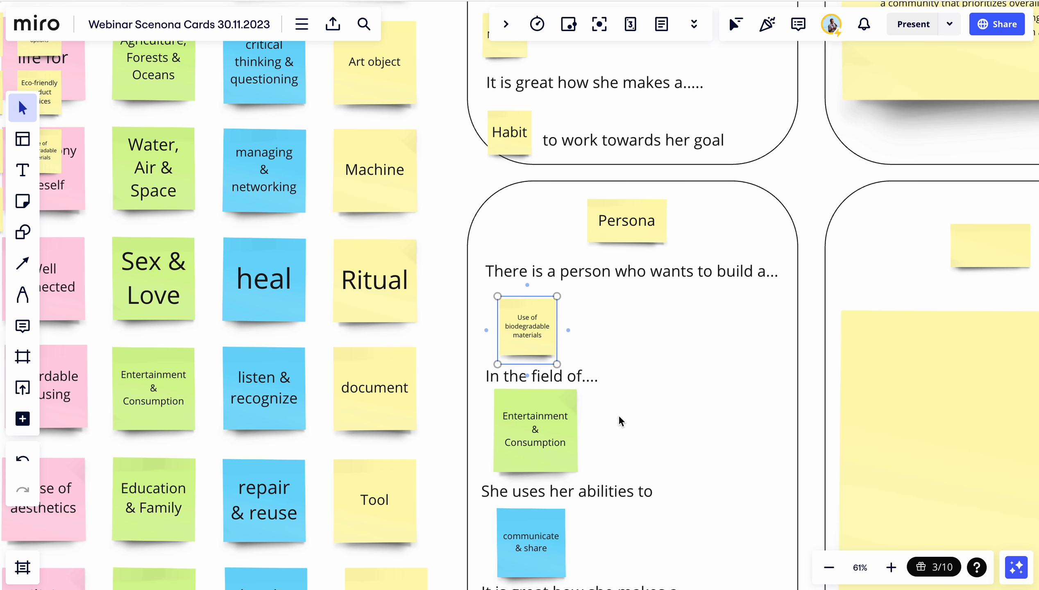
pyautogui.click(618, 415)
# Select the card's four topic notes and summarize them with Miro Assist
pyautogui.scroll(-3, 656, 421)
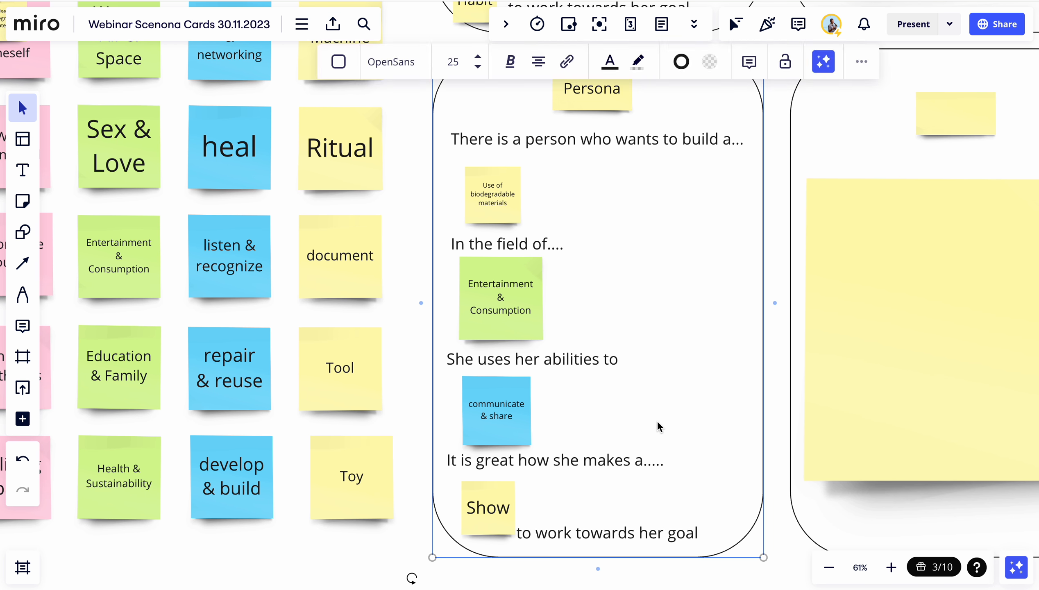
pyautogui.scroll(-1, 658, 422)
pyautogui.hscroll(1, 593, 222)
pyautogui.scroll(1, 593, 222)
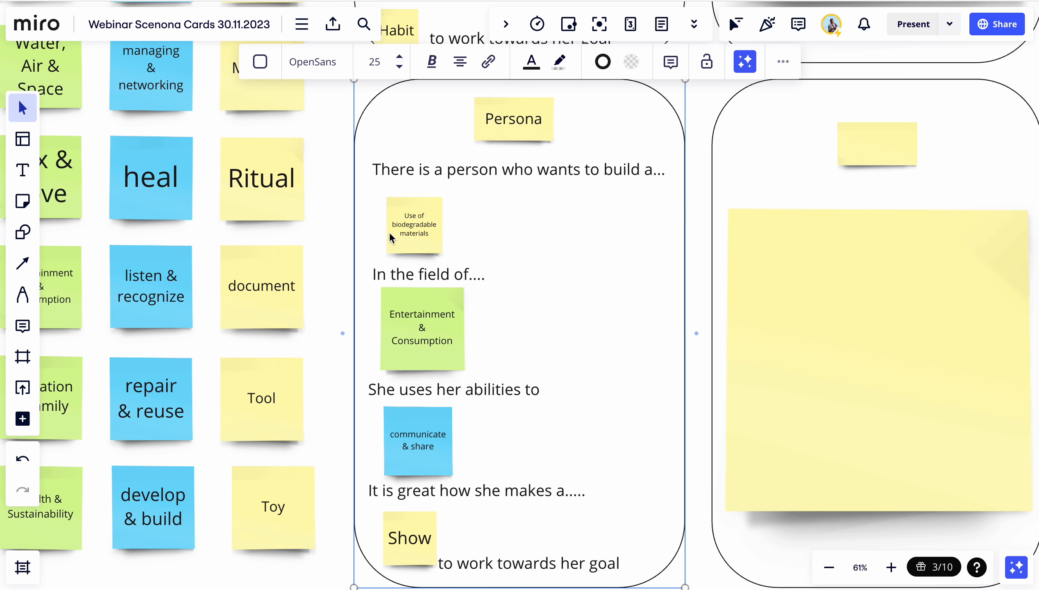
pyautogui.click(410, 238)
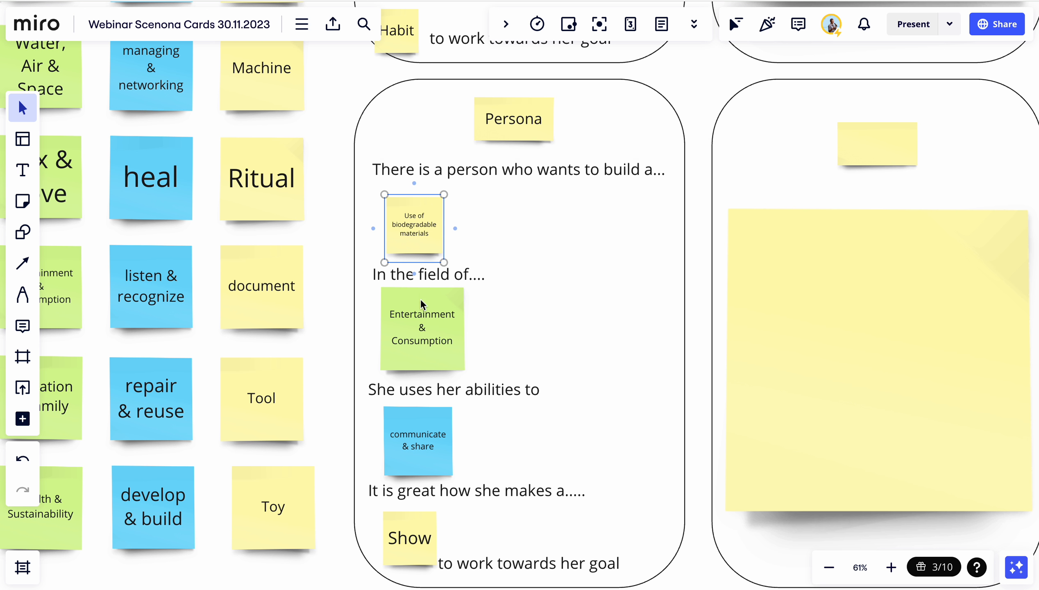
pyautogui.keyDown('shift'); pyautogui.click(426, 334); pyautogui.keyUp('shift')
pyautogui.keyDown('shift'); pyautogui.click(418, 425); pyautogui.keyUp('shift')
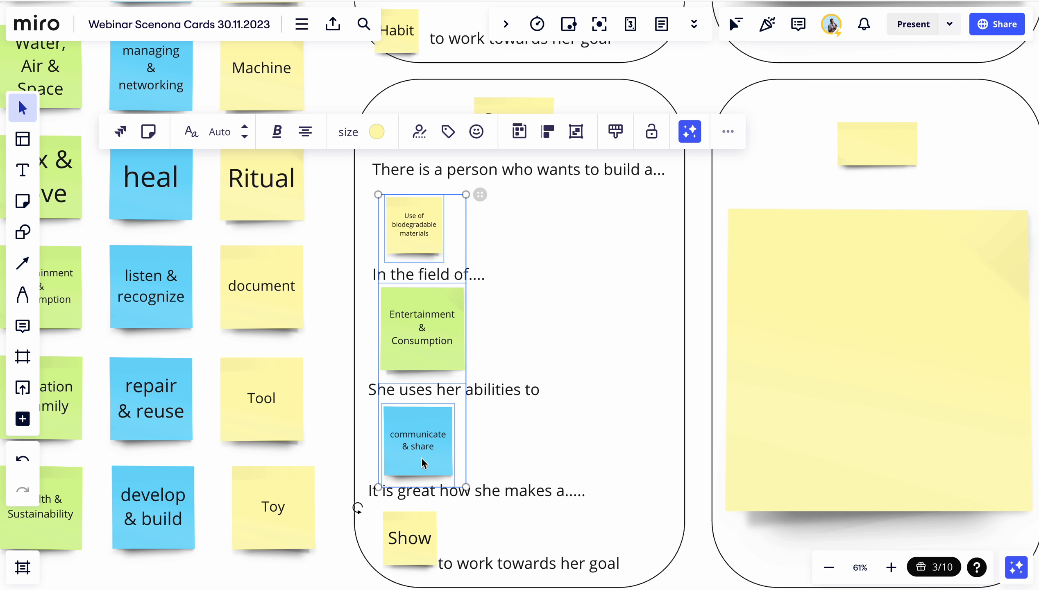
pyautogui.keyDown('shift'); pyautogui.click(412, 544); pyautogui.keyUp('shift')
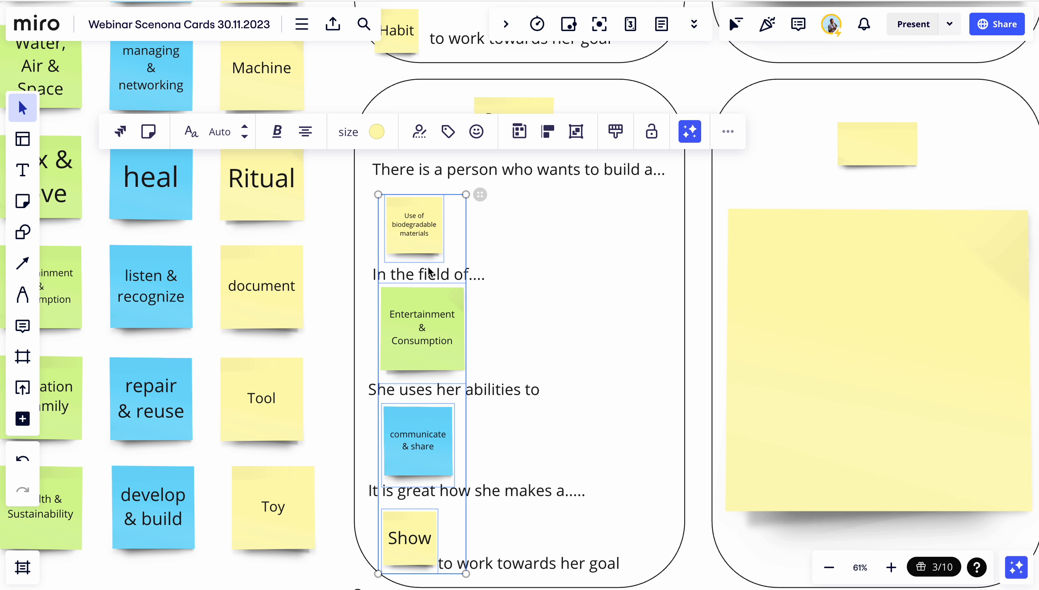
pyautogui.click(695, 135)
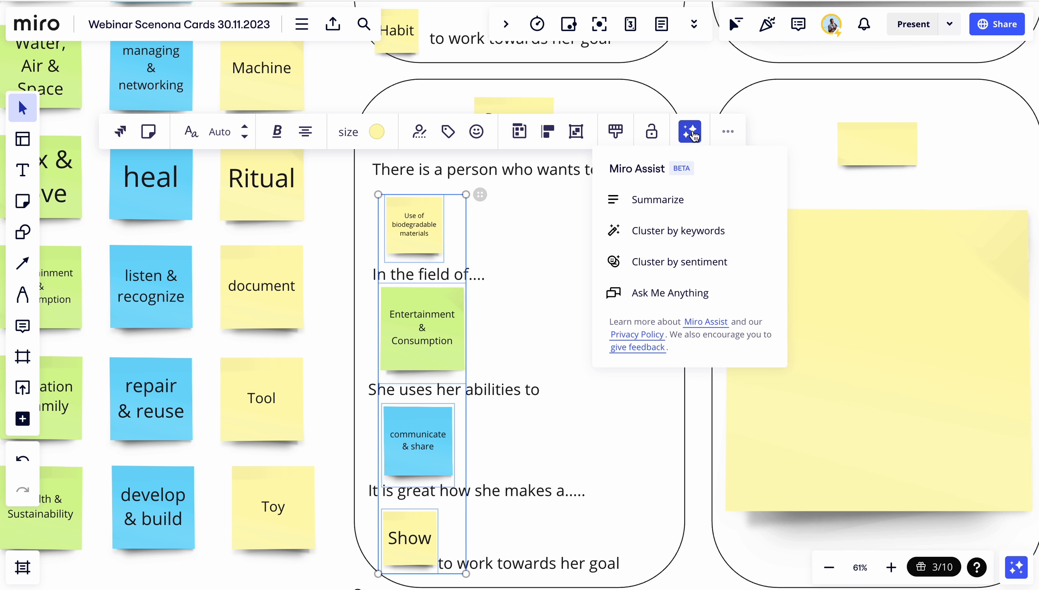
pyautogui.click(641, 202)
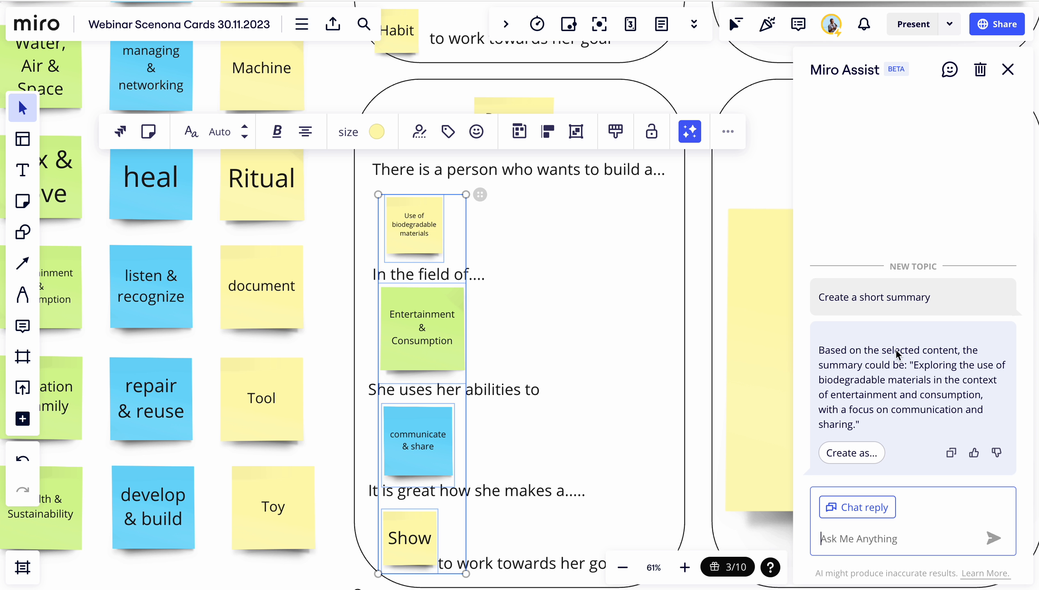
# Ask Miro Assist for a 100-word first-person persona text in which the persona describes the content as her job, plus a persona title
pyautogui.click(855, 539)
pyautogui.write('Can you wr')
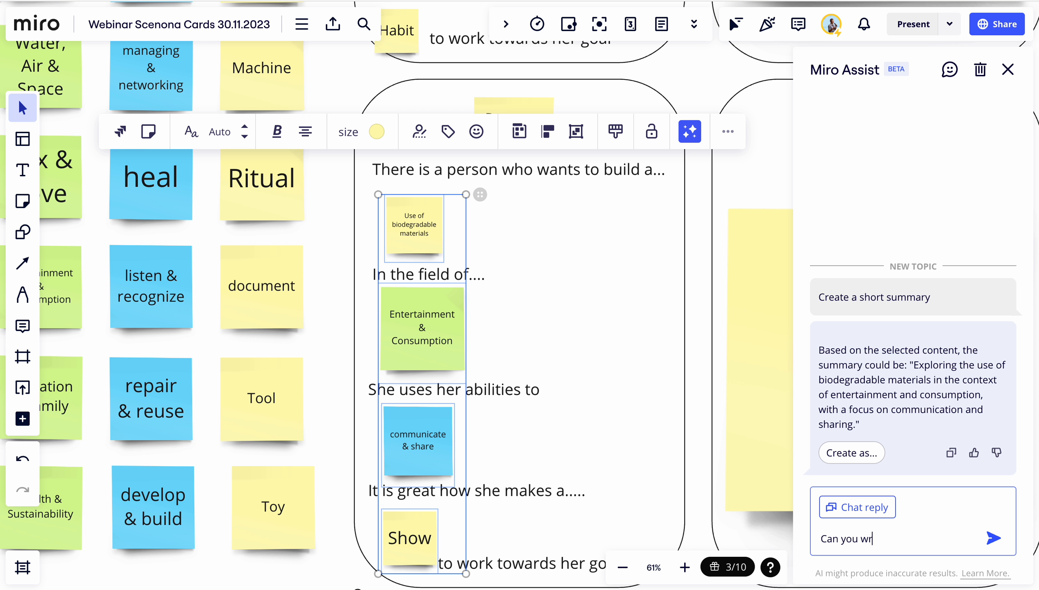
pyautogui.write('ite a 100 woir')
pyautogui.write('ppe')
pyautogui.press('BackSpace')
pyautogui.press('BackSpace')
pyautogui.write('ersona tex')
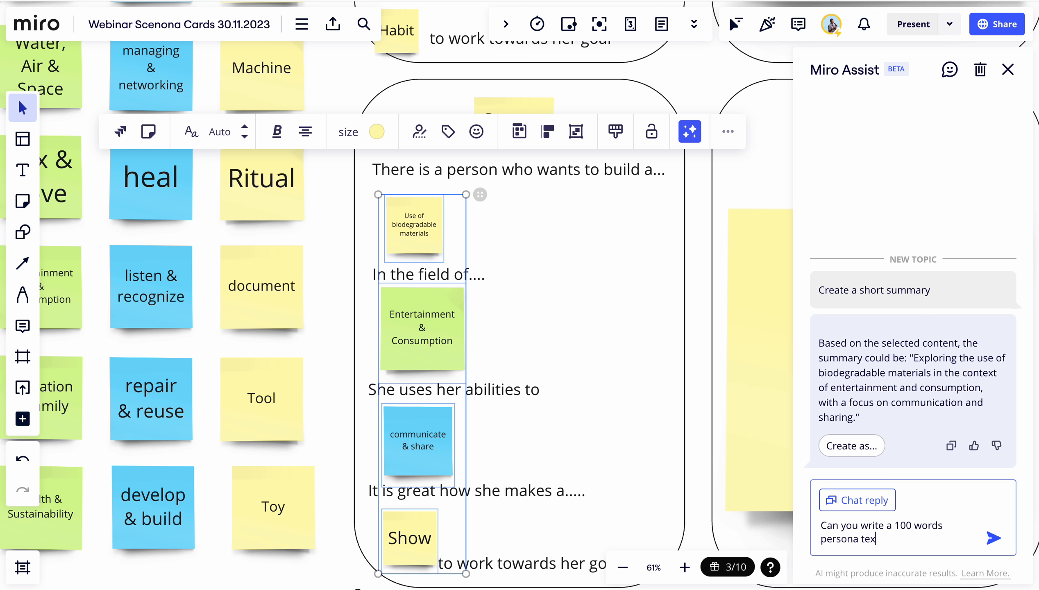
pyautogui.write('t from the fiorst person view')
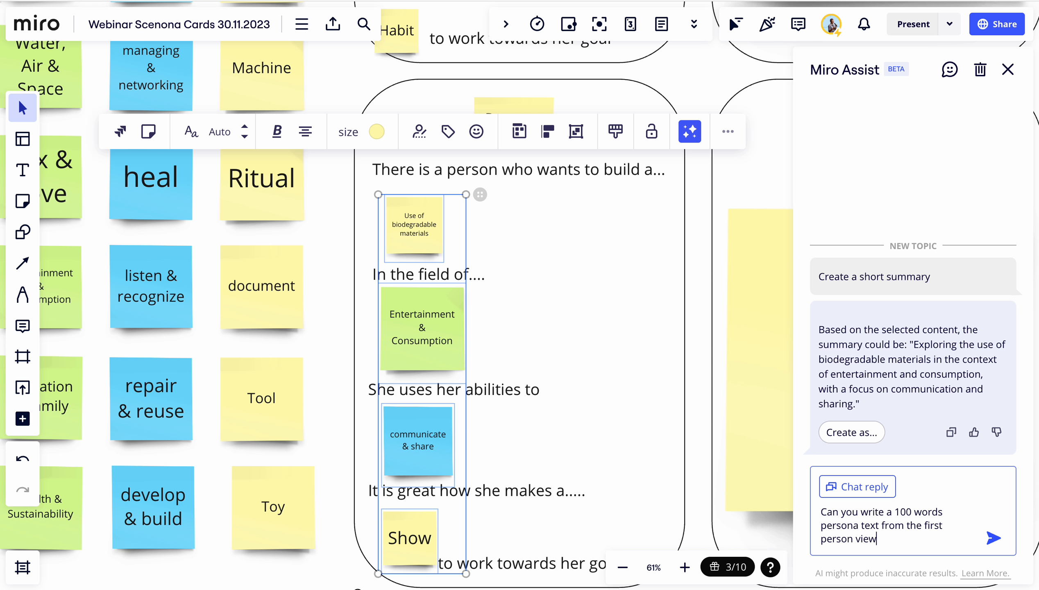
pyautogui.write('. the persona talks about the content ')
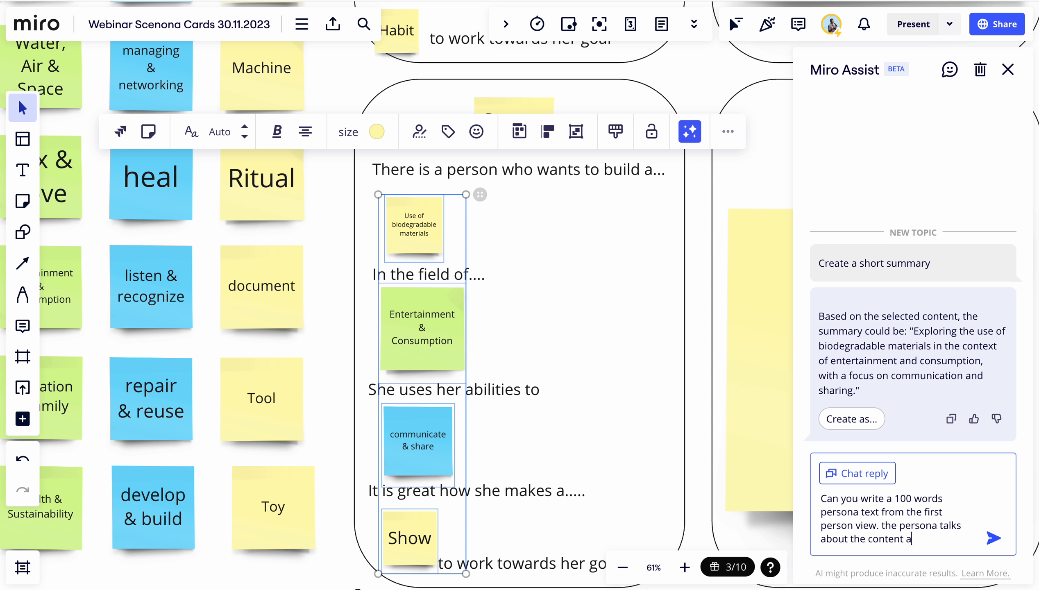
pyautogui.write('as if it were her jo')
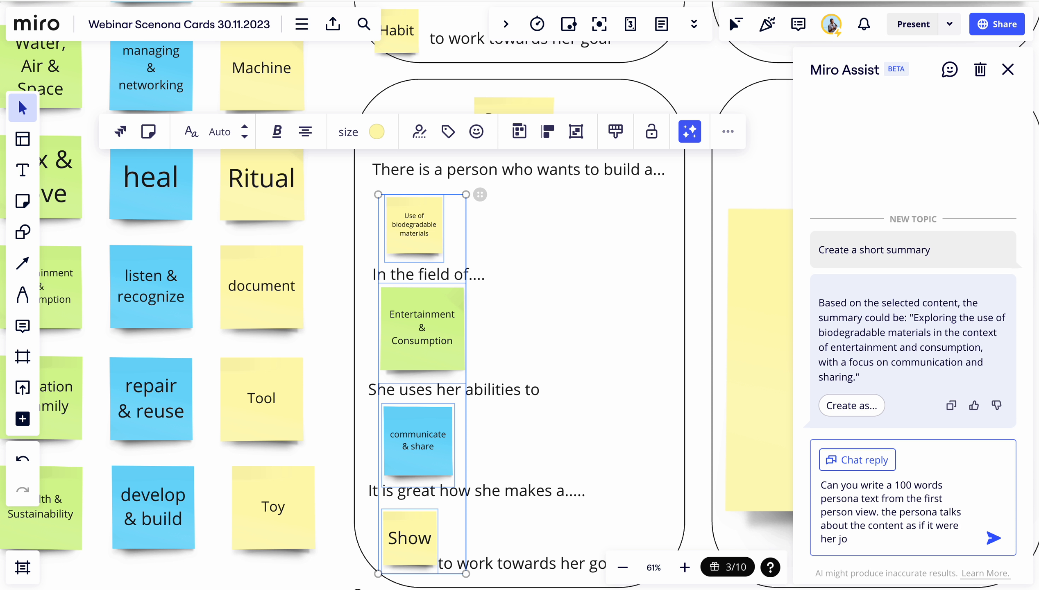
pyautogui.write('b. please gie the content a ')
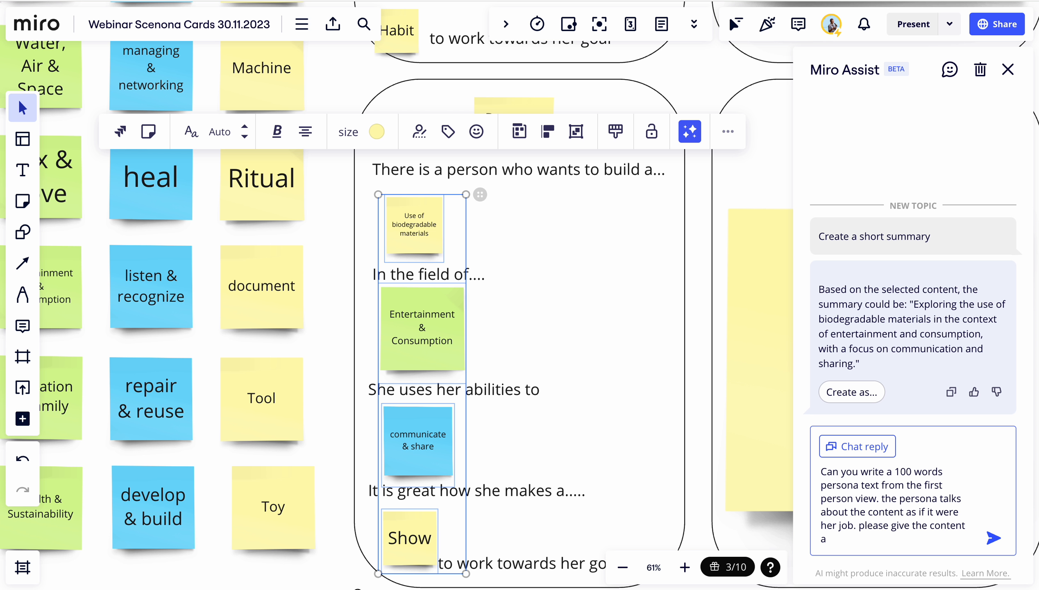
pyautogui.write('persona title as wel')
pyautogui.click(991, 540)
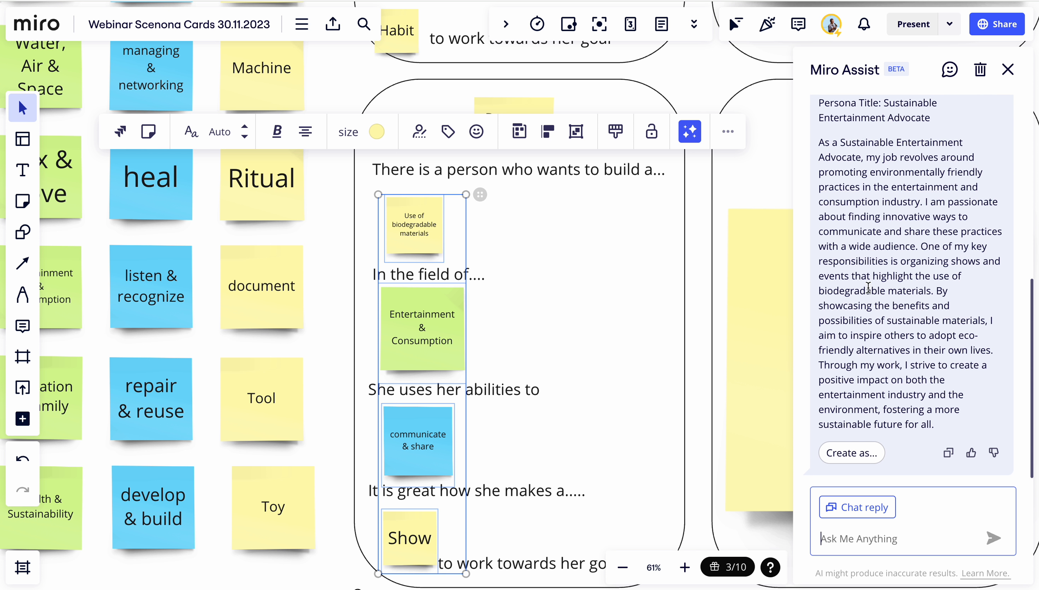
# Read the persona reply and create sticky notes from it
pyautogui.scroll(1, 868, 286)
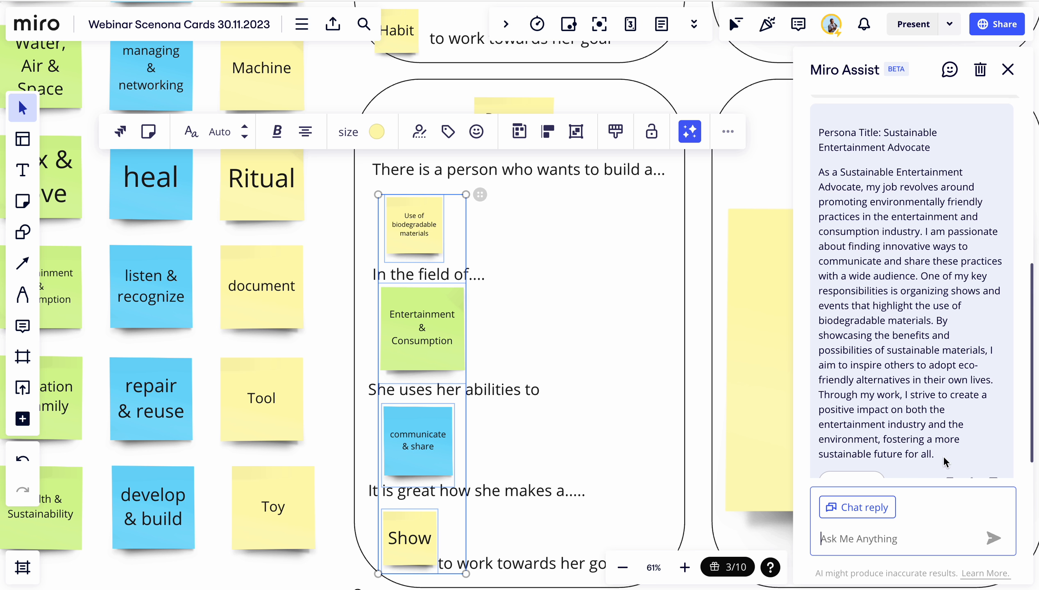
pyautogui.scroll(-1, 943, 456)
pyautogui.scroll(1, 940, 435)
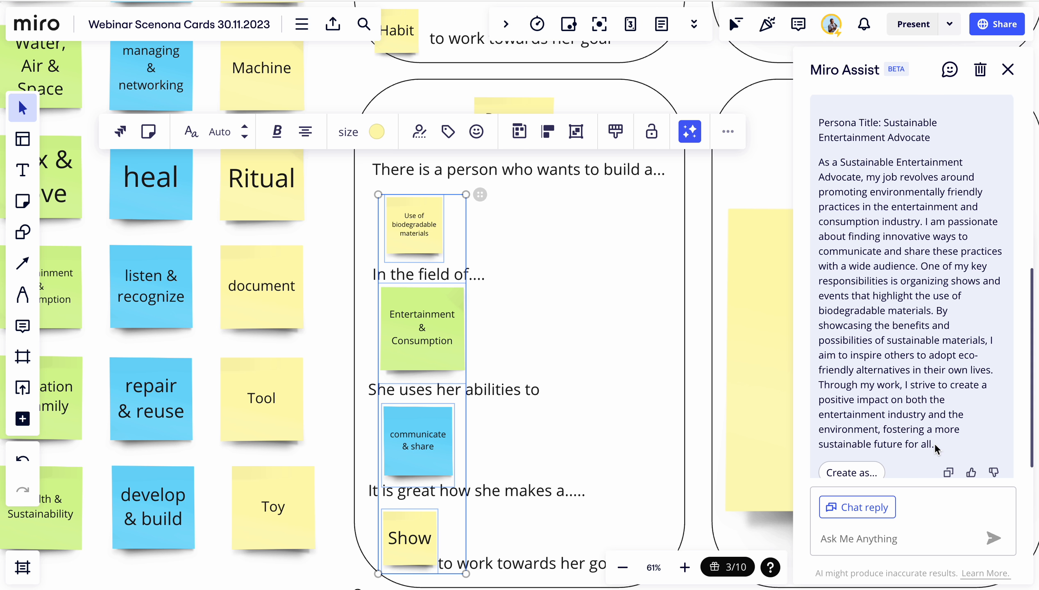
pyautogui.doubleClick(925, 440)
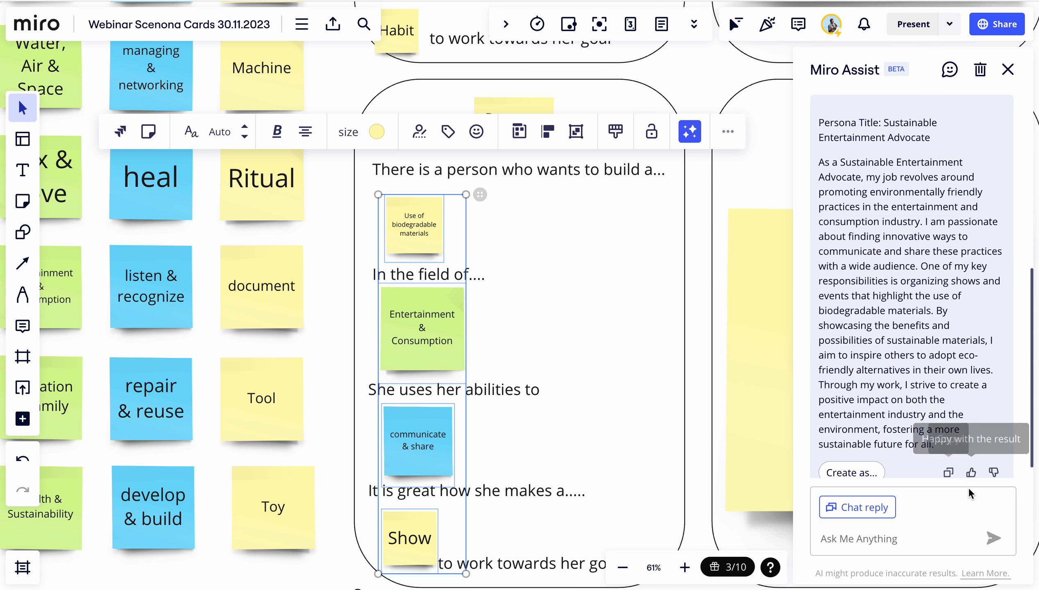
pyautogui.scroll(-1, 848, 475)
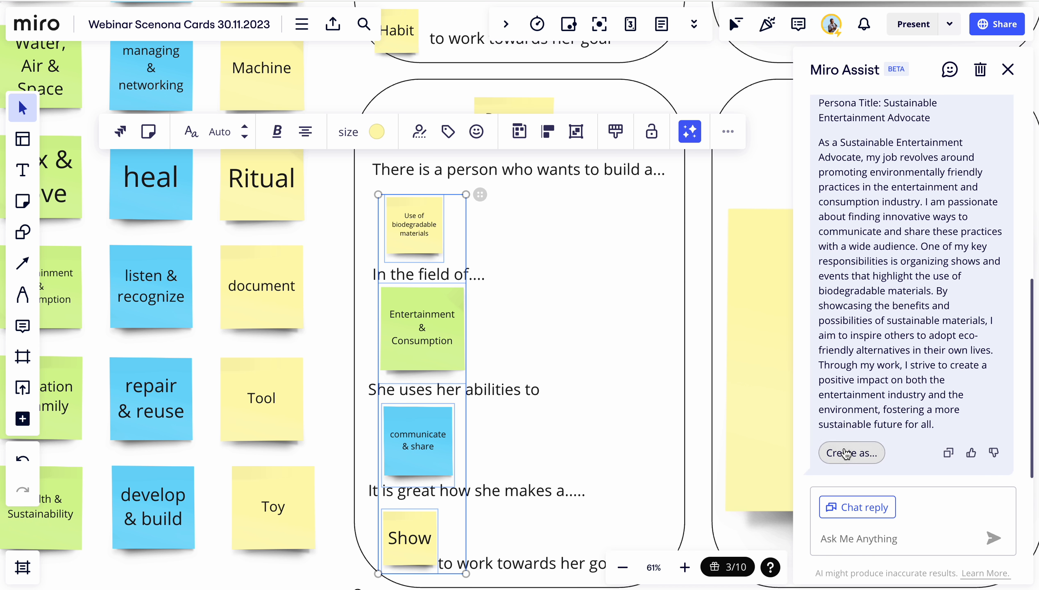
pyautogui.click(843, 452)
pyautogui.click(845, 428)
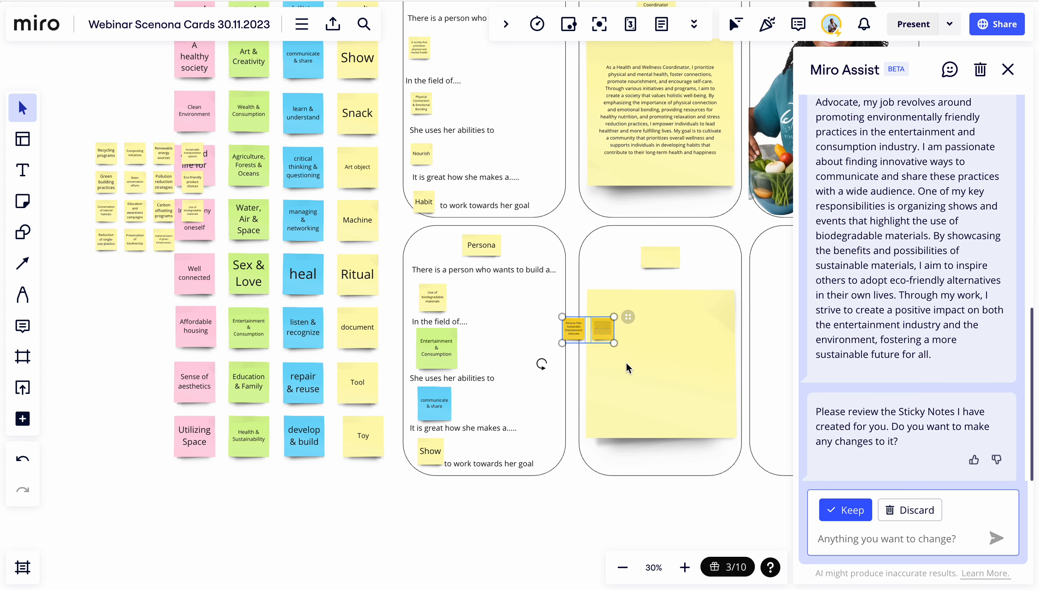
# Keep the generated notes and move the persona title note to the label at the top of the neighbouring card
pyautogui.scroll(8, 594, 363)
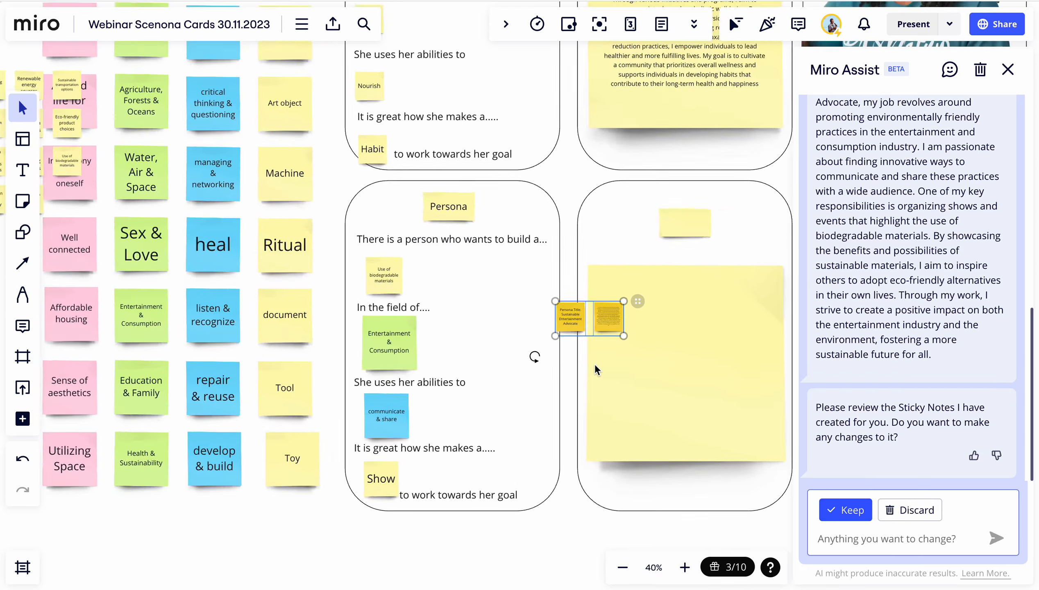
pyautogui.hscroll(3, 616, 305)
pyautogui.hscroll(2, 610, 306)
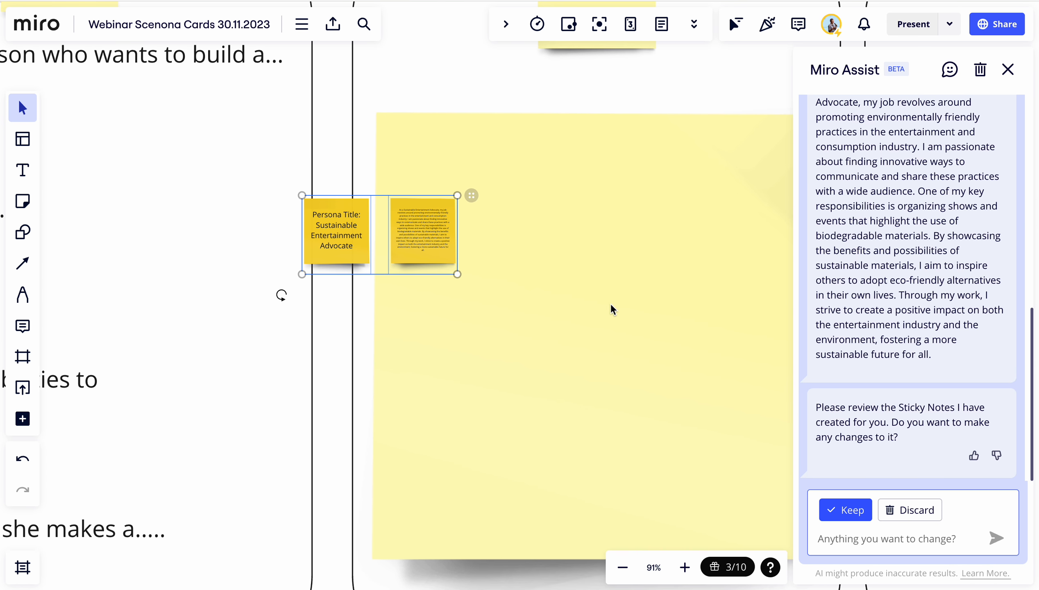
pyautogui.click(602, 269)
pyautogui.scroll(3, 401, 351)
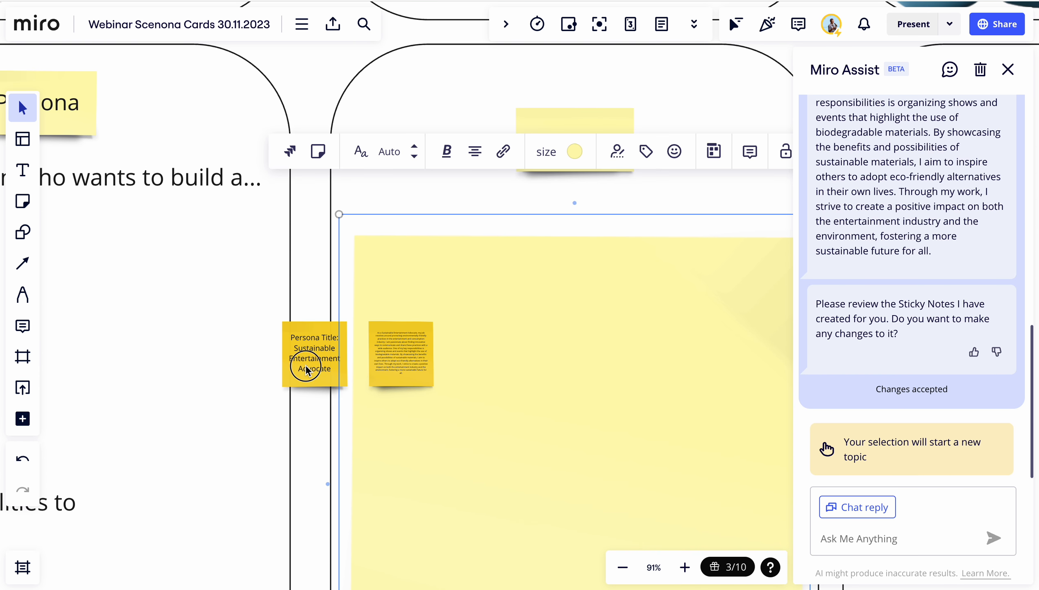
pyautogui.moveTo(306, 360); pyautogui.dragTo(557, 154)
# Move the persona text note onto the card's large note and enlarge it to fill most of it
pyautogui.click(491, 351)
pyautogui.moveTo(387, 347); pyautogui.dragTo(549, 321)
pyautogui.scroll(-5, 549, 322)
pyautogui.click(529, 133)
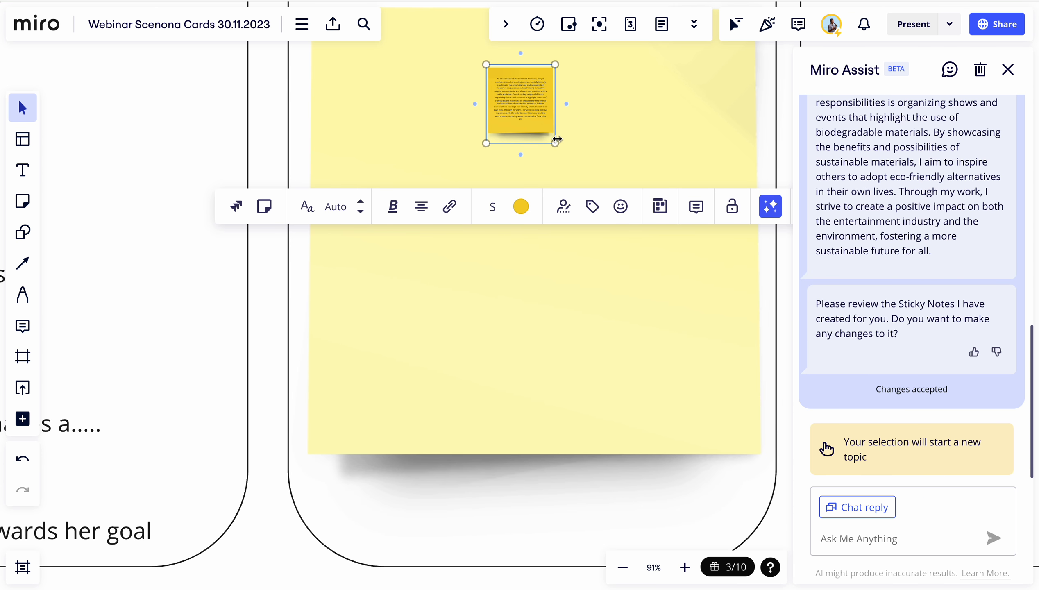
pyautogui.moveTo(555, 142); pyautogui.dragTo(662, 470)
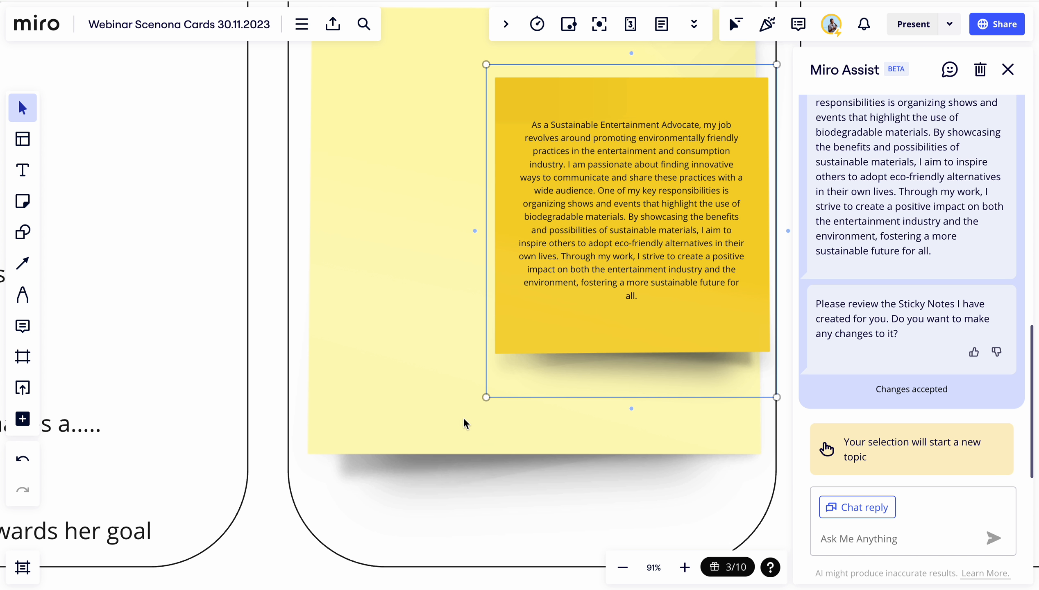
# Resize and reposition the persona text note so it covers the card's large note, closing the Miro Assist panel
pyautogui.moveTo(486, 399); pyautogui.dragTo(309, 456)
pyautogui.hscroll(3, 492, 331)
pyautogui.scroll(2, 492, 331)
pyautogui.moveTo(491, 330); pyautogui.dragTo(458, 283)
pyautogui.scroll(3, 458, 283)
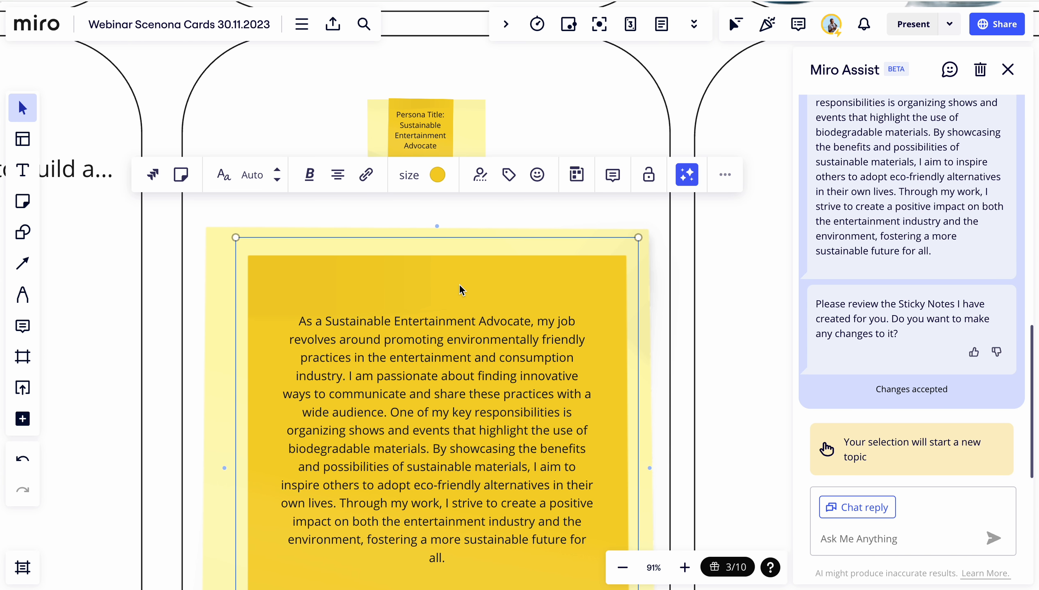
pyautogui.scroll(-5, 459, 283)
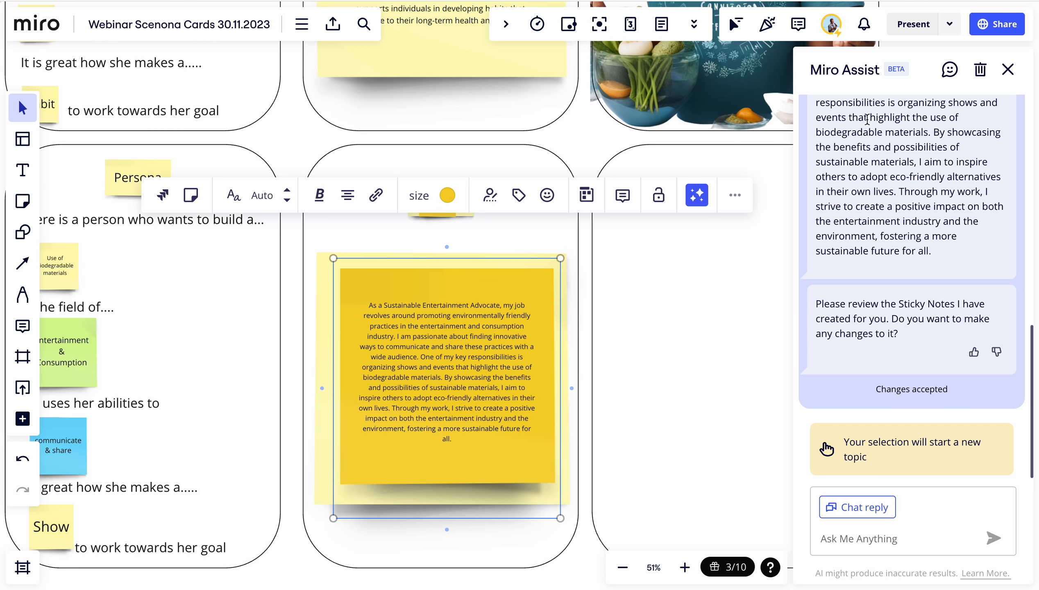
pyautogui.click(1008, 71)
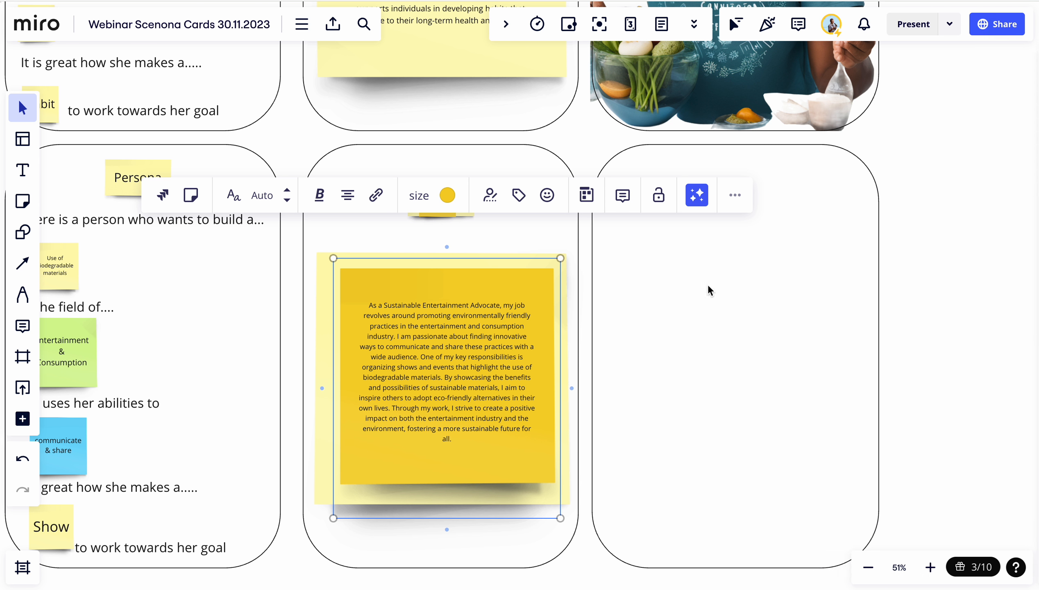
pyautogui.scroll(3, 453, 344)
pyautogui.scroll(-3, 453, 347)
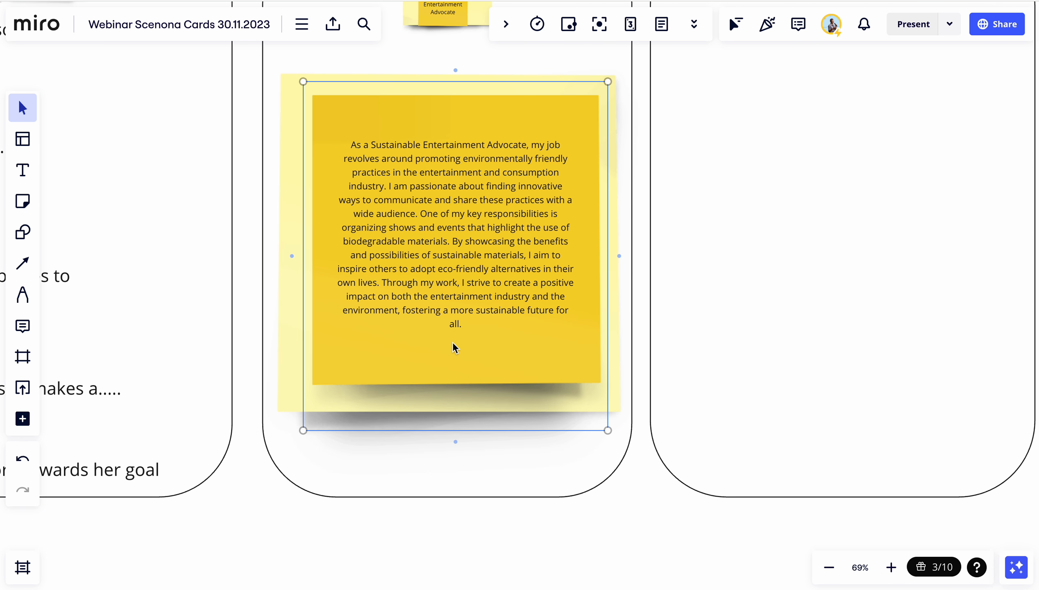
pyautogui.moveTo(303, 79); pyautogui.dragTo(284, 62)
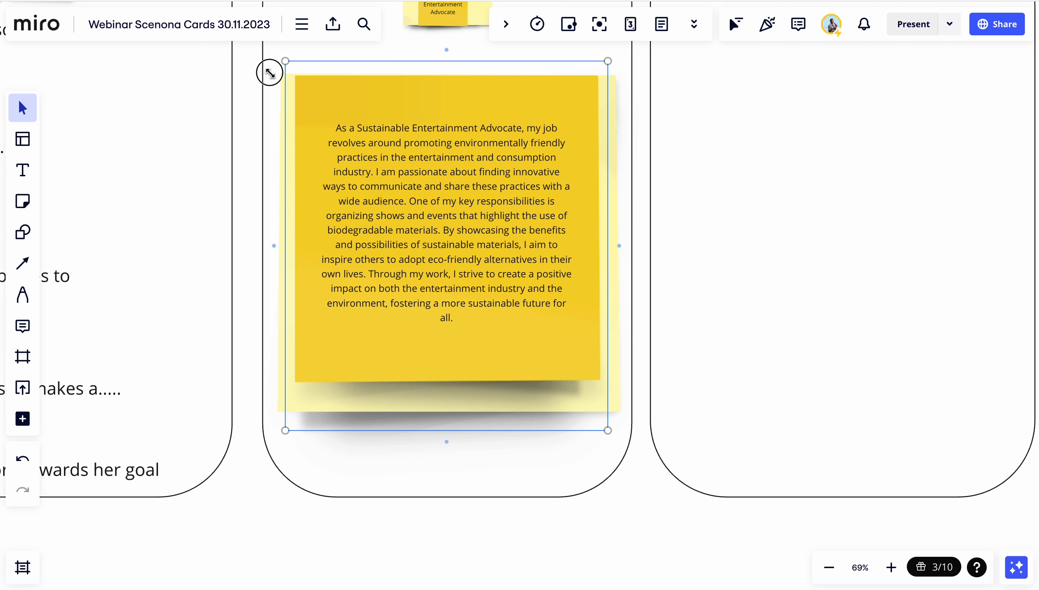
pyautogui.moveTo(606, 429); pyautogui.dragTo(601, 480)
pyautogui.moveTo(536, 350); pyautogui.dragTo(521, 355)
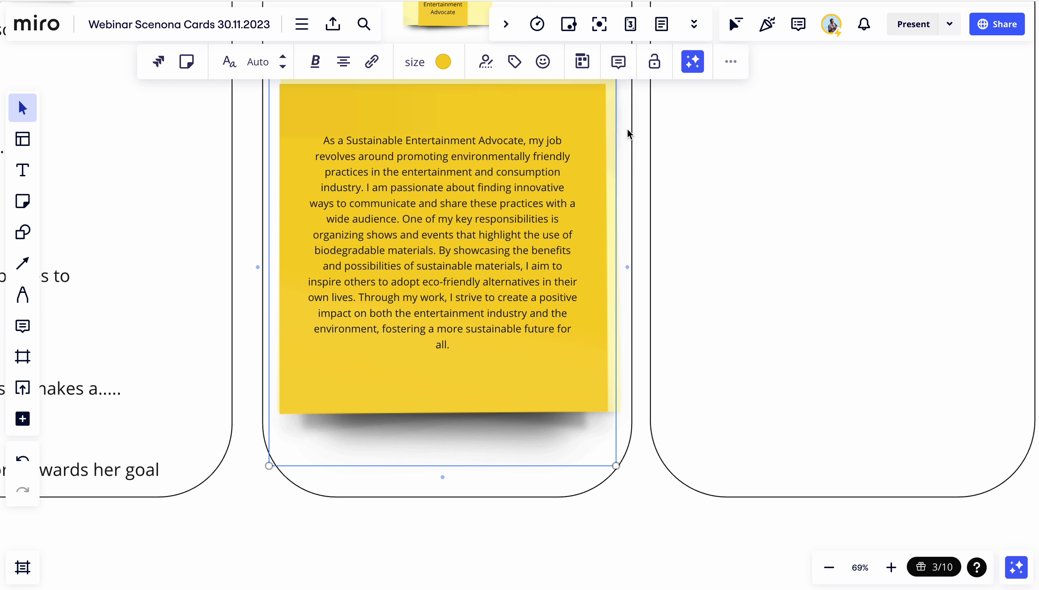
# Rewrite the persona text for clarity with Miro Assist and keep the rewritten version
pyautogui.click(694, 64)
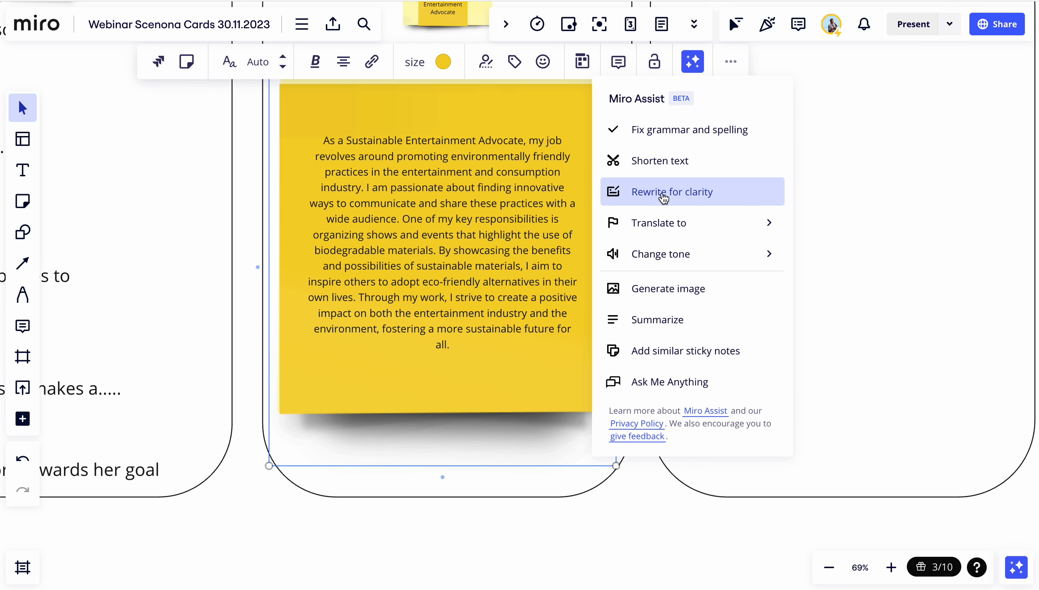
pyautogui.click(663, 192)
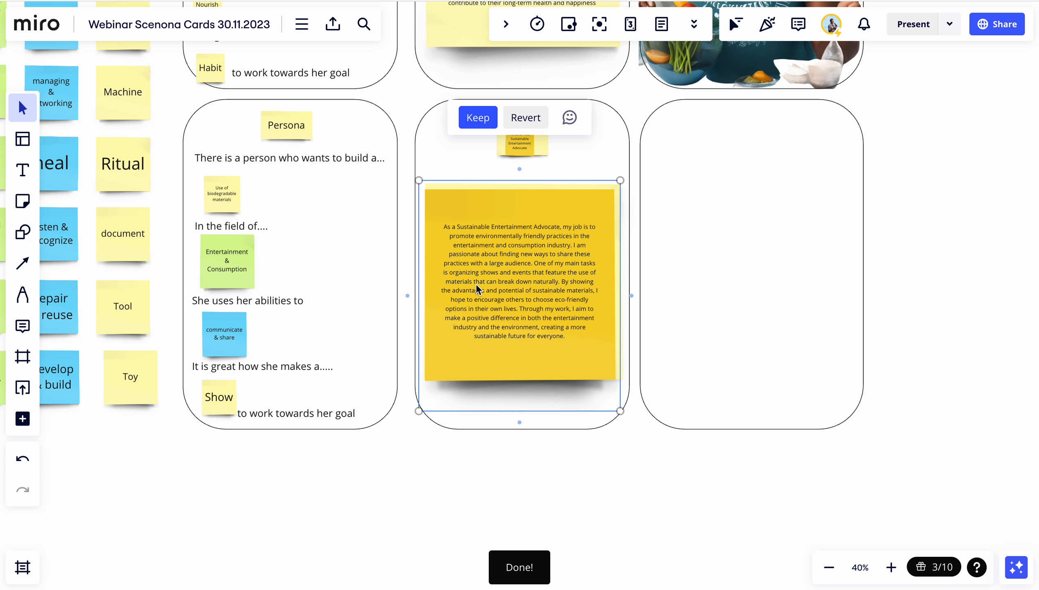
pyautogui.click(474, 119)
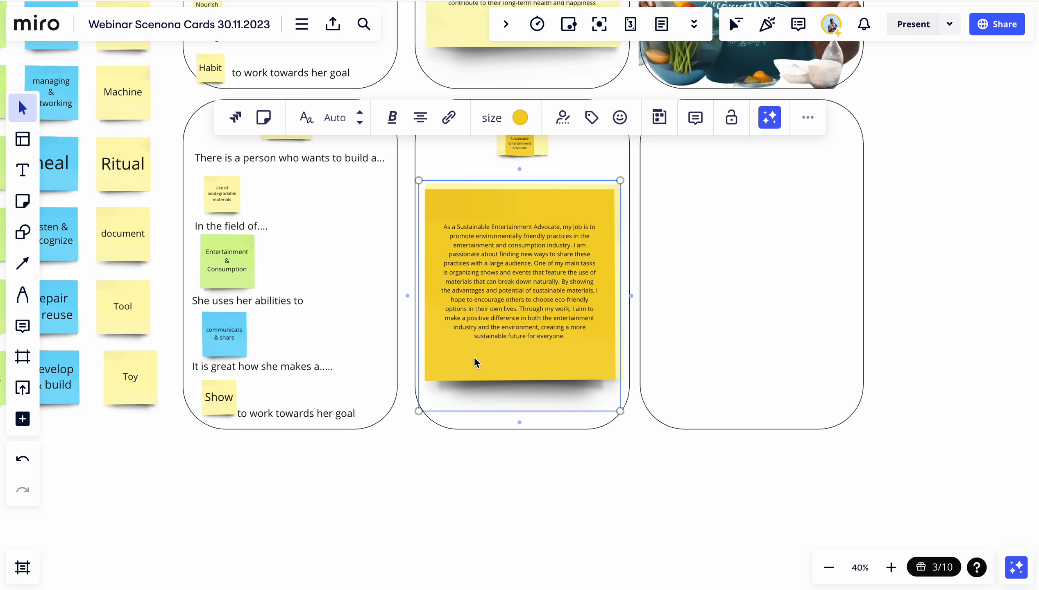
pyautogui.scroll(5, 522, 303)
pyautogui.scroll(-2, 522, 299)
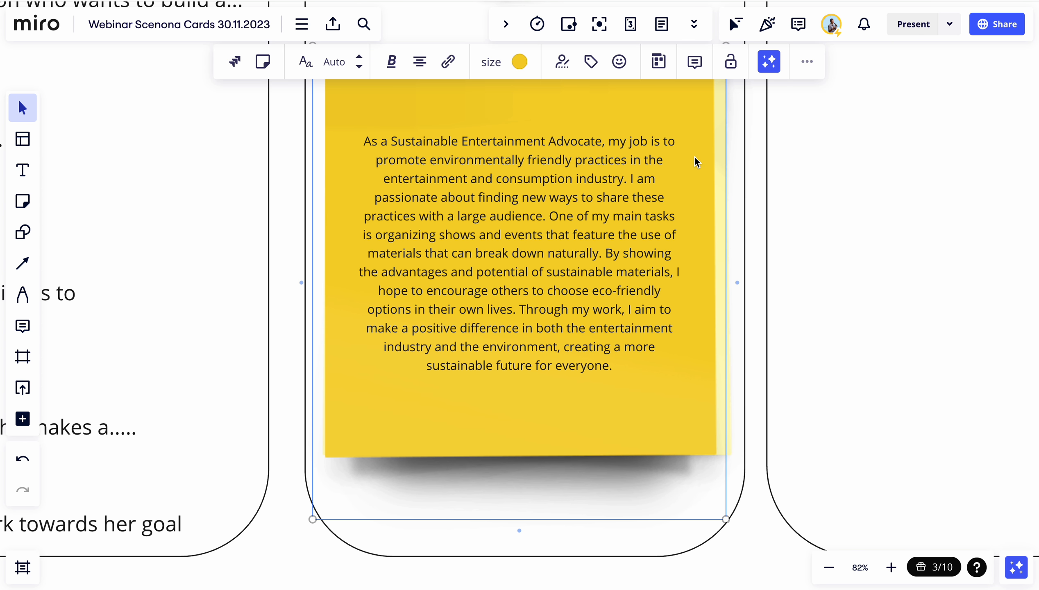
pyautogui.click(772, 61)
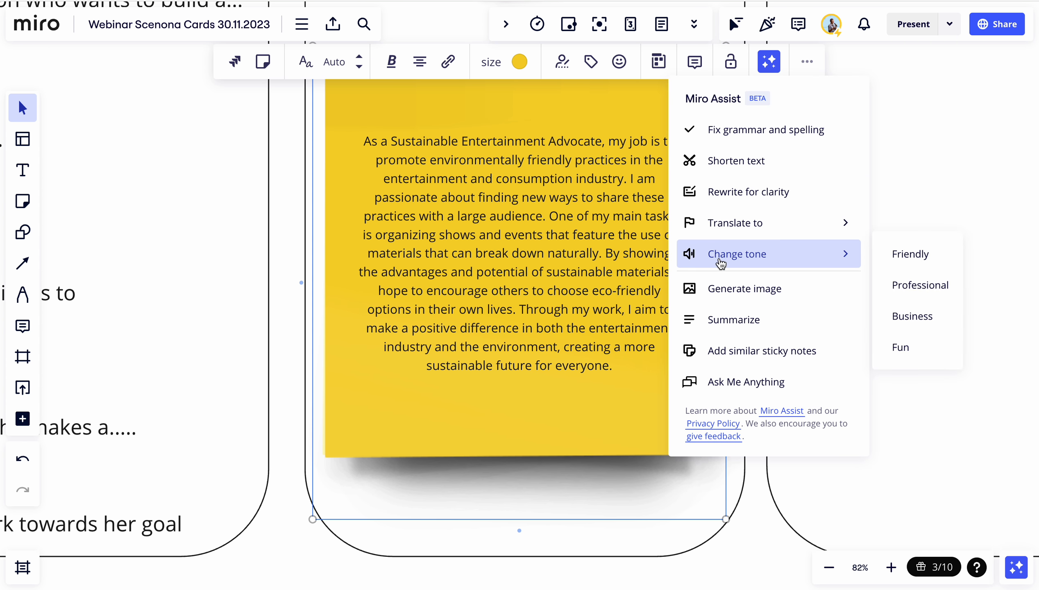
pyautogui.moveTo(809, 254)
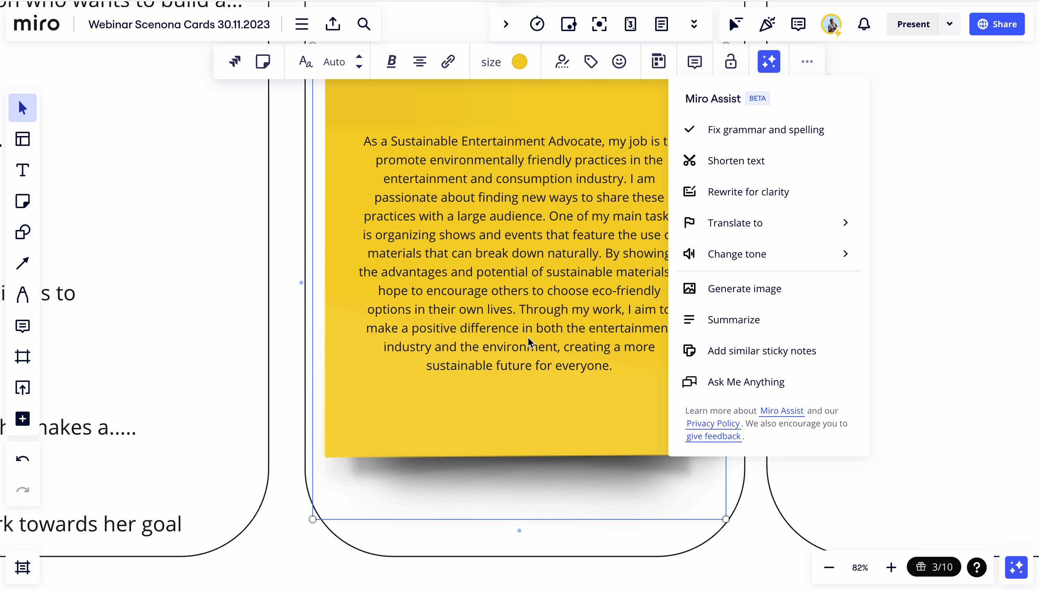
pyautogui.click(511, 452)
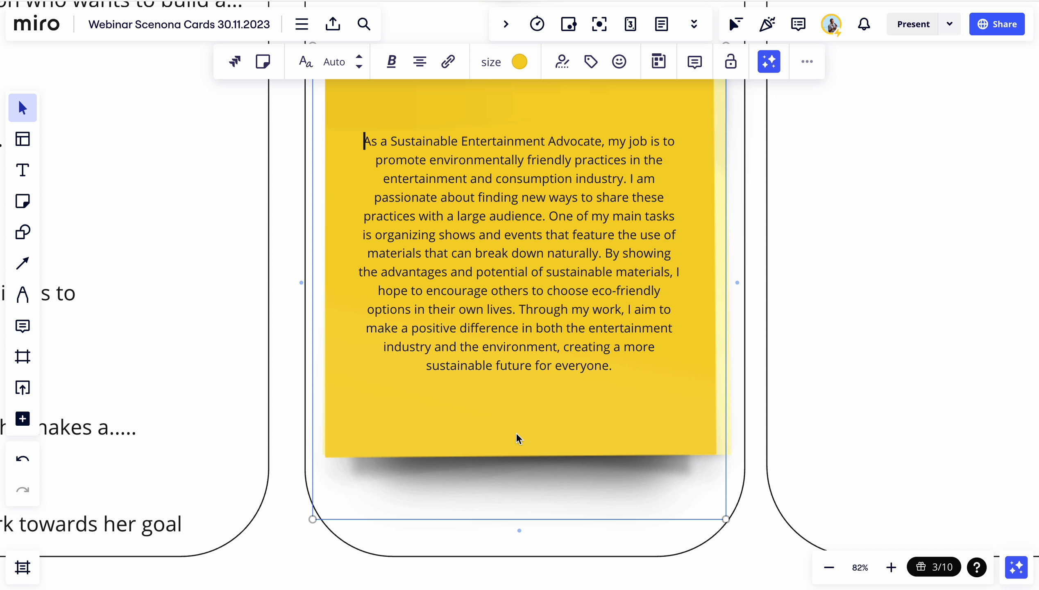
# Generate an image from the persona text note with Miro Assist
pyautogui.scroll(-4, 522, 351)
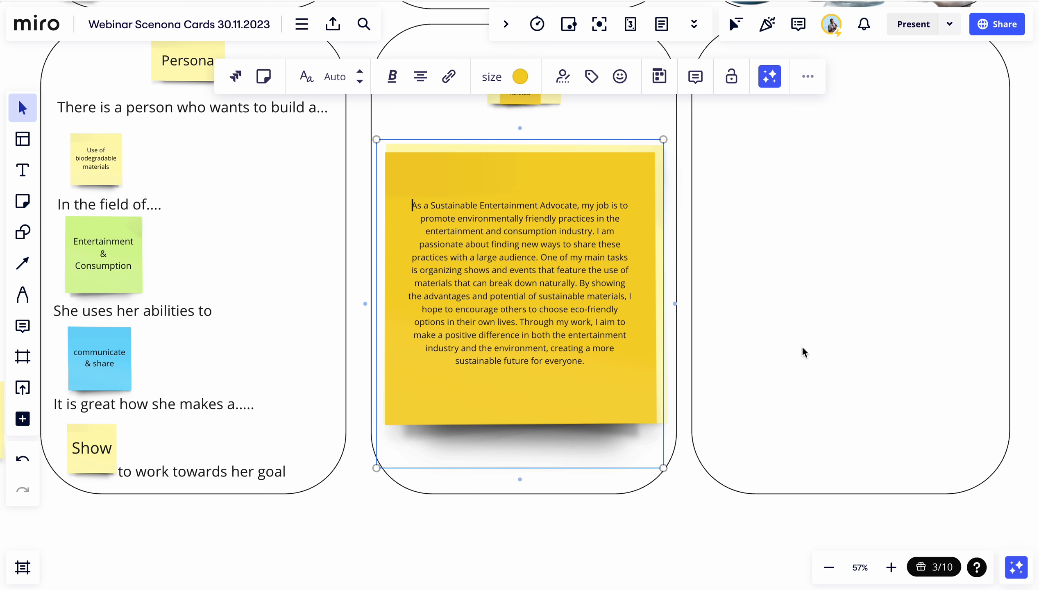
pyautogui.hscroll(3, 801, 346)
pyautogui.hscroll(3, 756, 328)
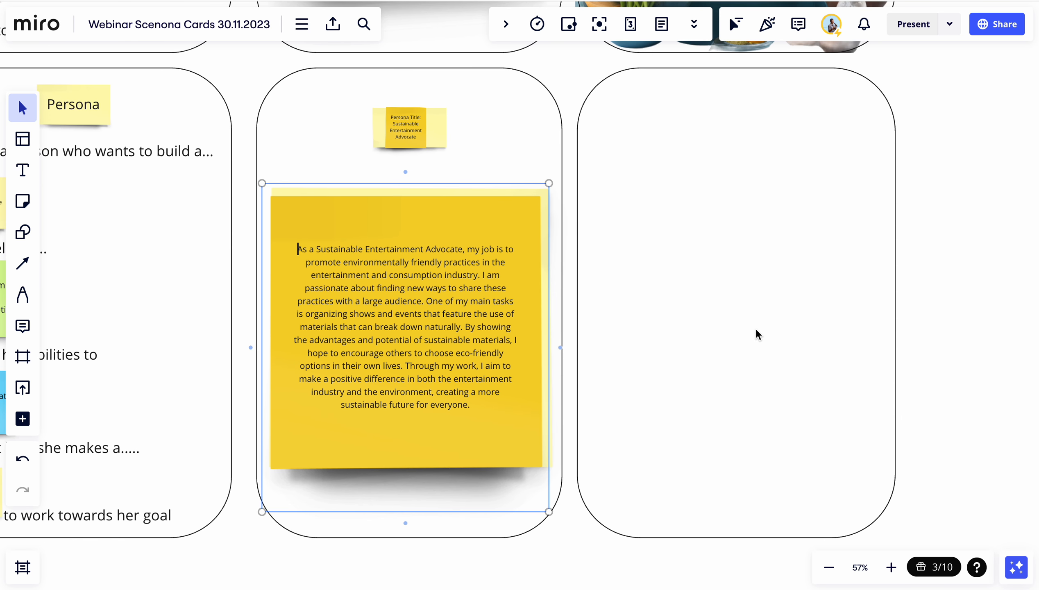
pyautogui.hscroll(-2, 756, 328)
pyautogui.scroll(10, 756, 328)
pyautogui.scroll(2, 755, 335)
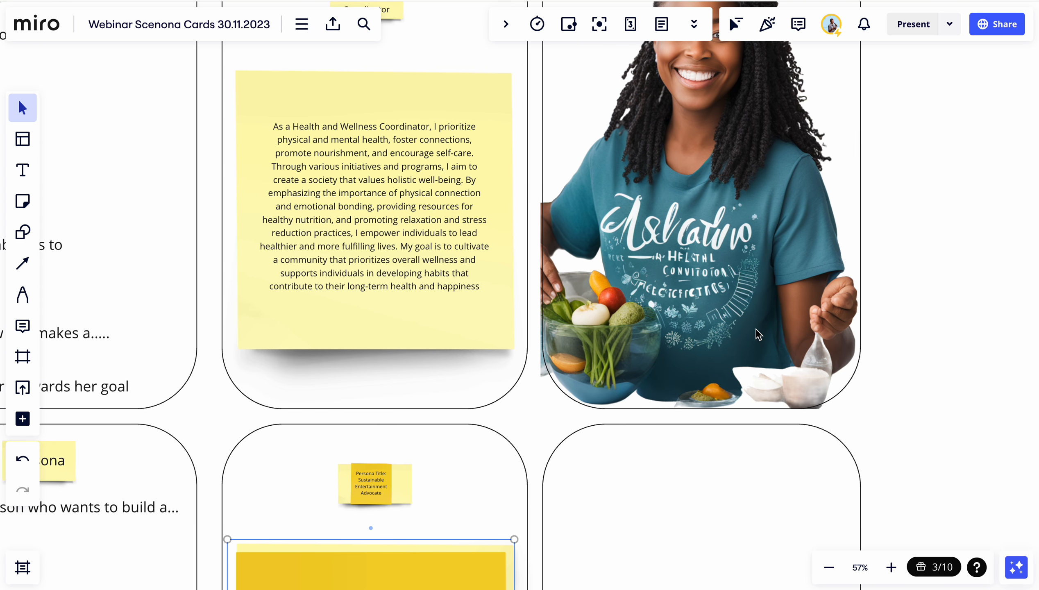
pyautogui.scroll(-4, 755, 335)
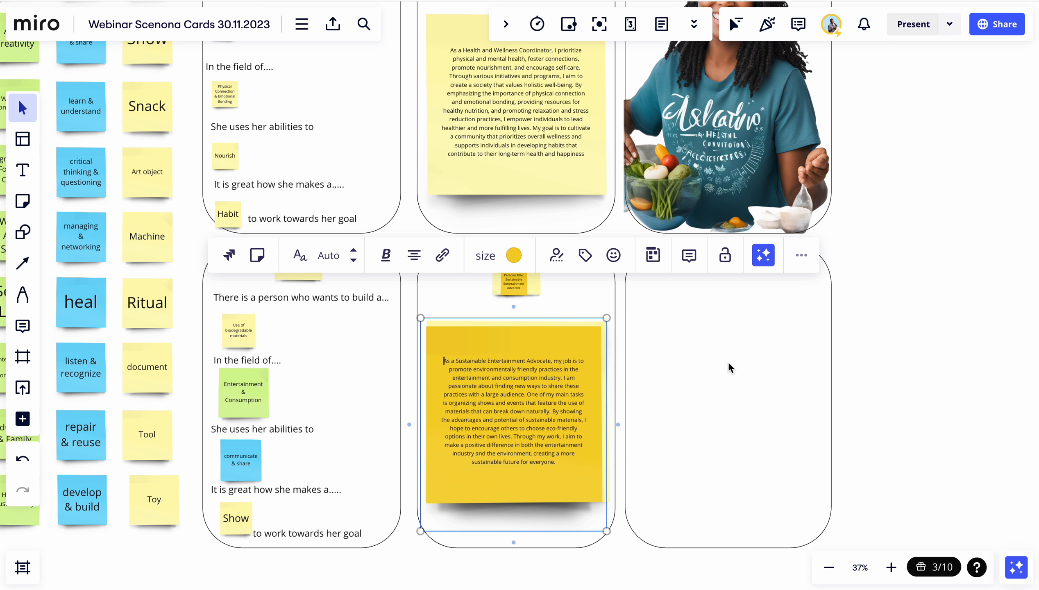
pyautogui.click(678, 381)
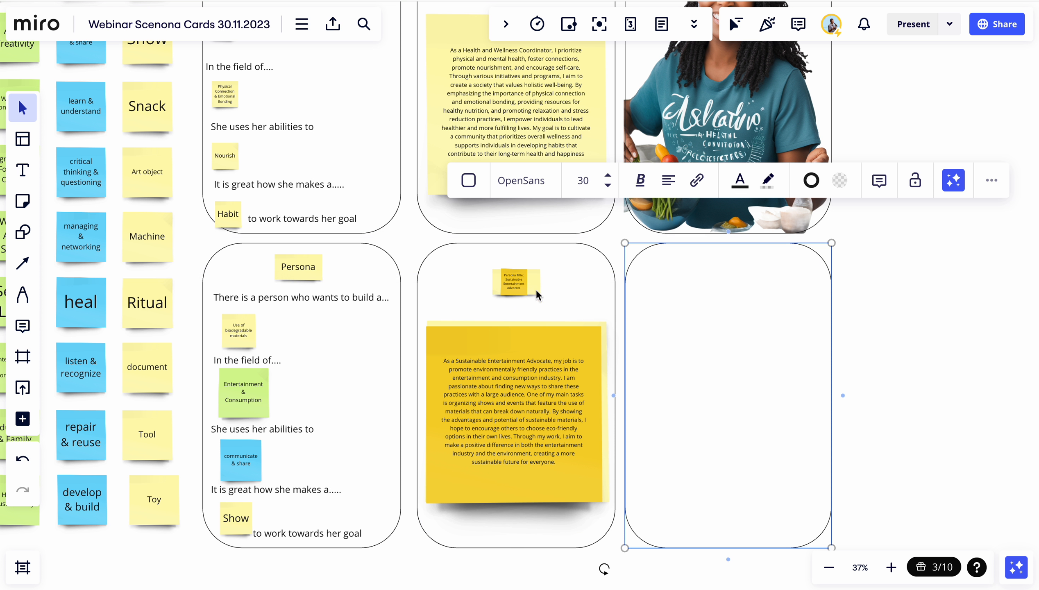
pyautogui.click(497, 348)
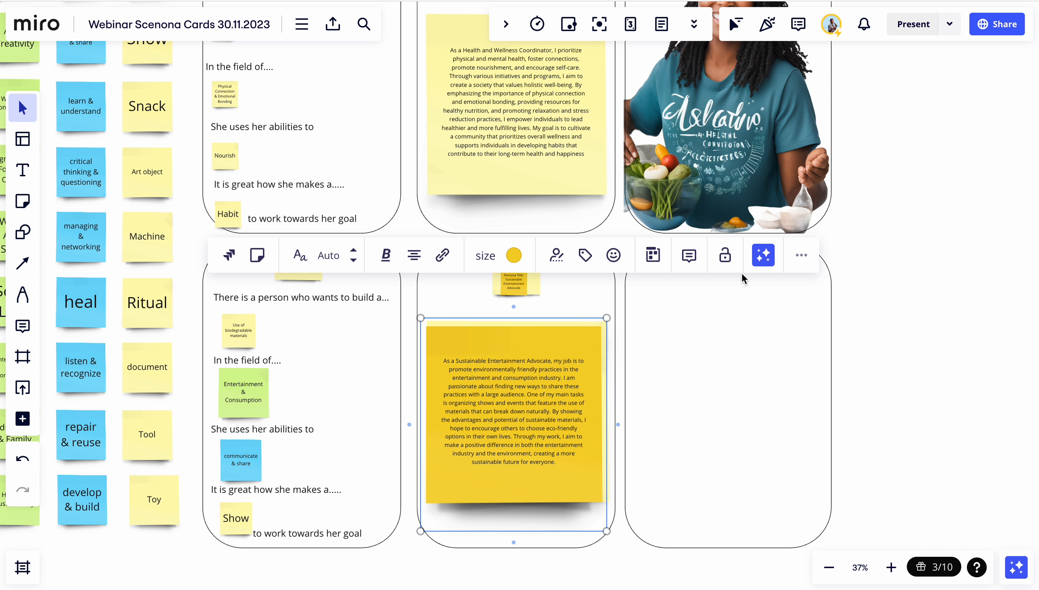
pyautogui.click(763, 255)
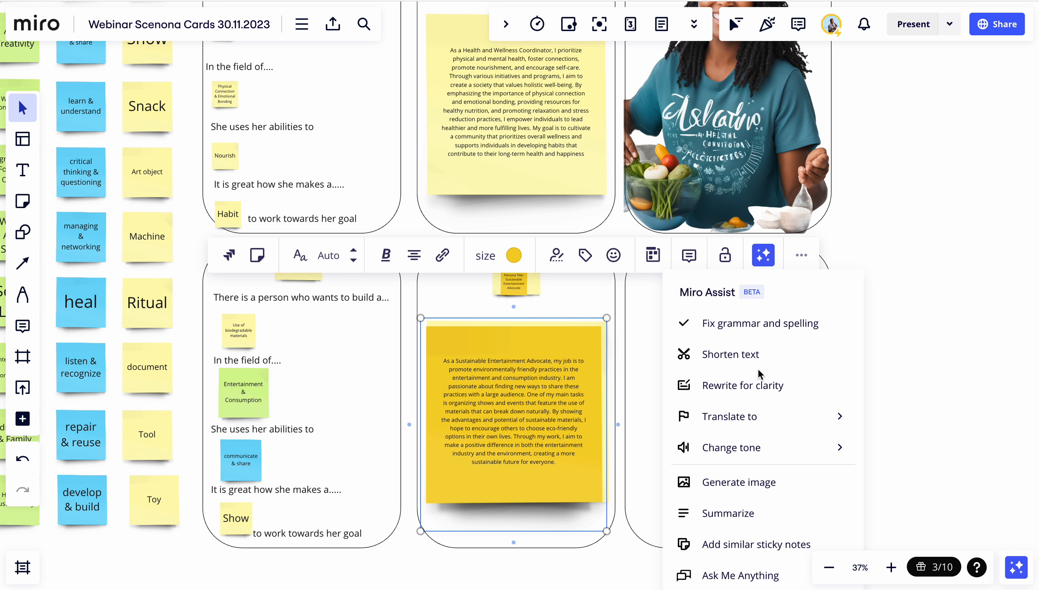
pyautogui.click(732, 490)
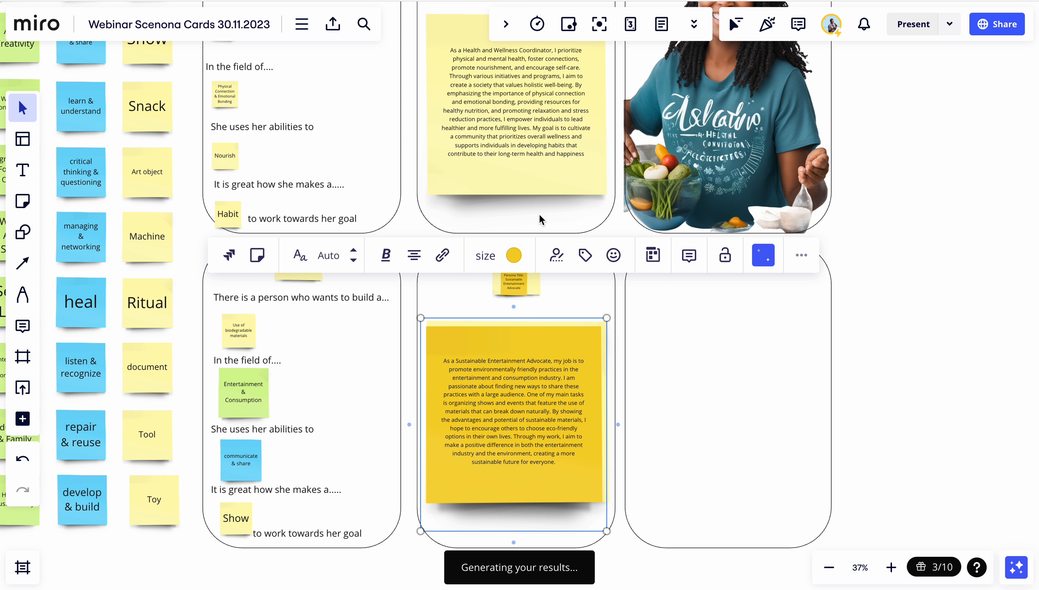
# Move the generated image off the empty third card to sit beside it
pyautogui.scroll(-3, 538, 214)
pyautogui.hscroll(2, 538, 213)
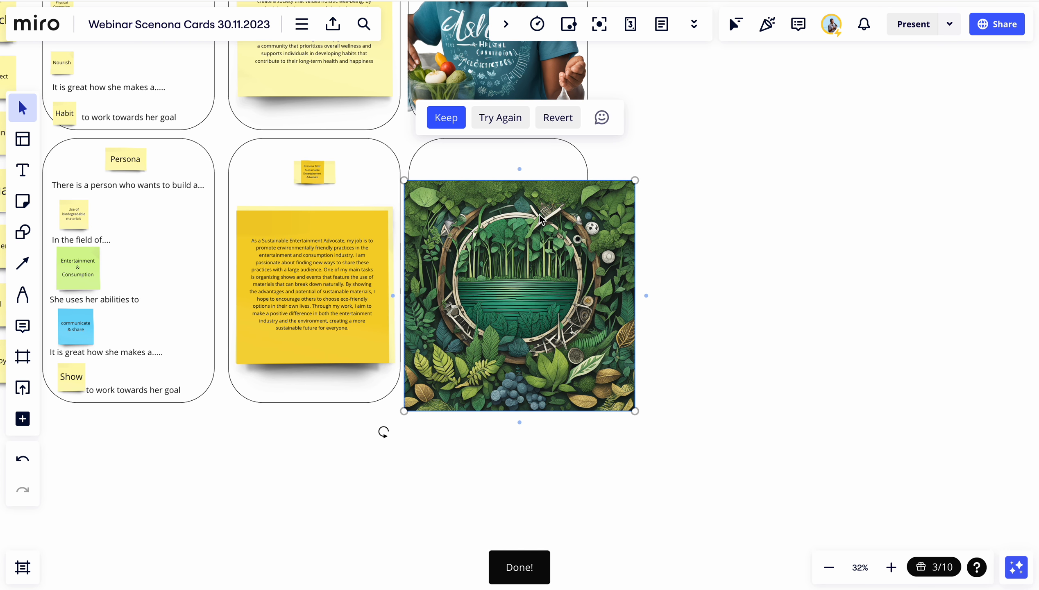
pyautogui.moveTo(531, 251); pyautogui.dragTo(745, 210)
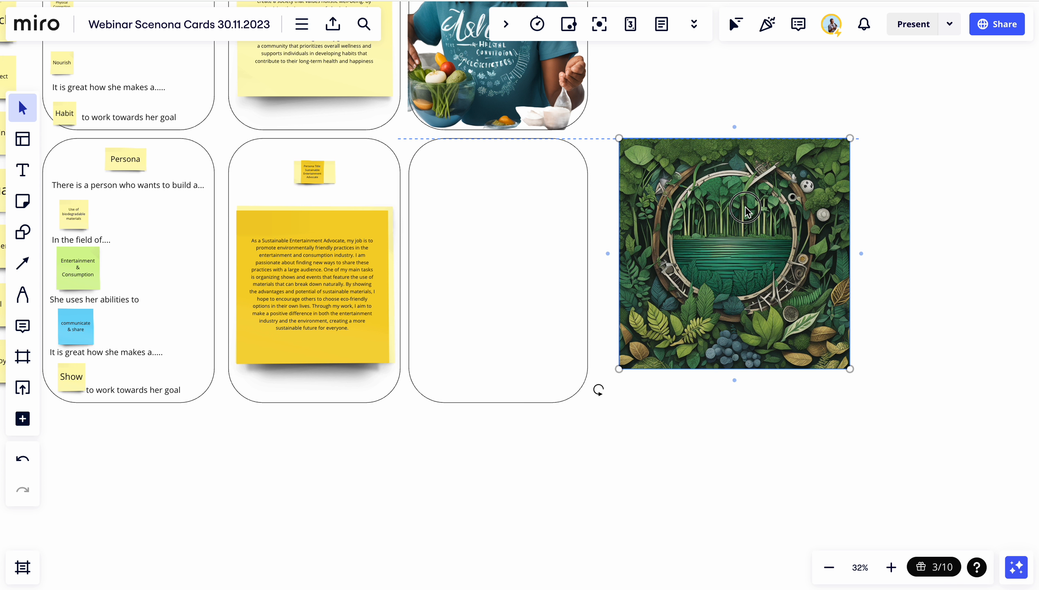
# Generate a second image from the persona text note with Miro Assist
pyautogui.click(351, 331)
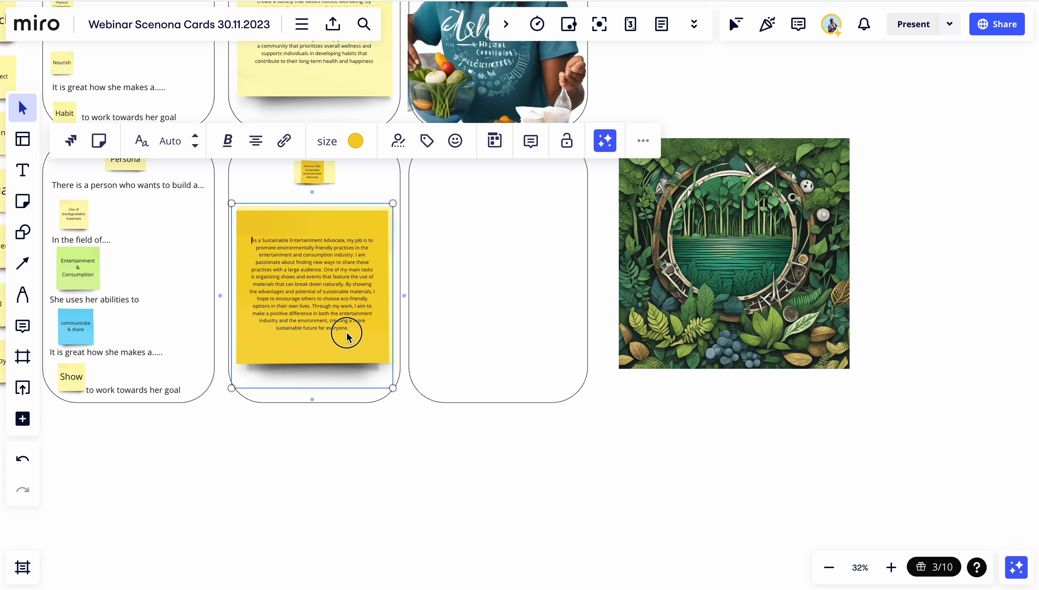
pyautogui.click(364, 328)
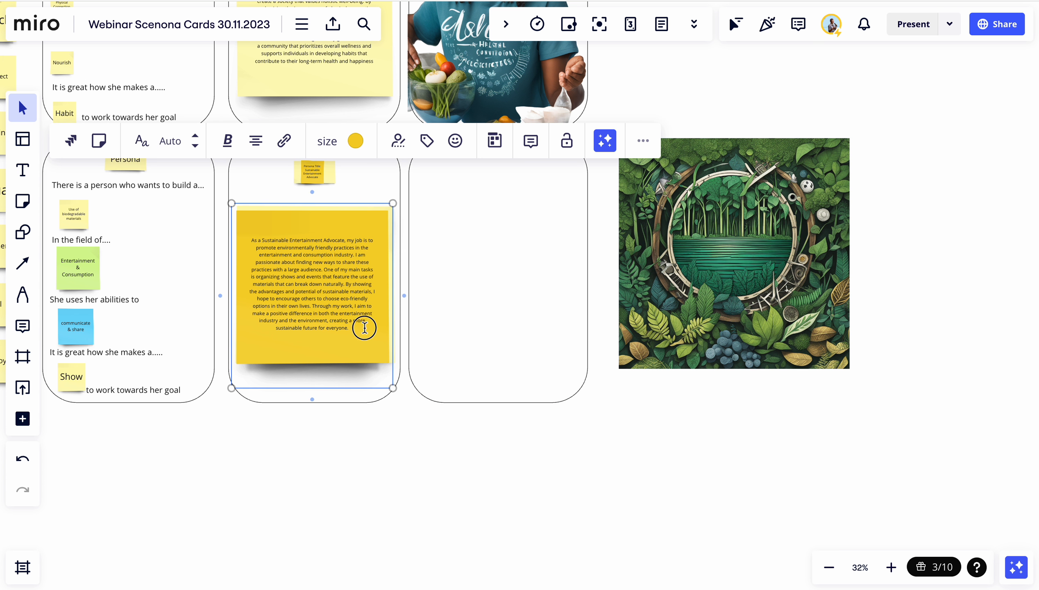
pyautogui.click(605, 141)
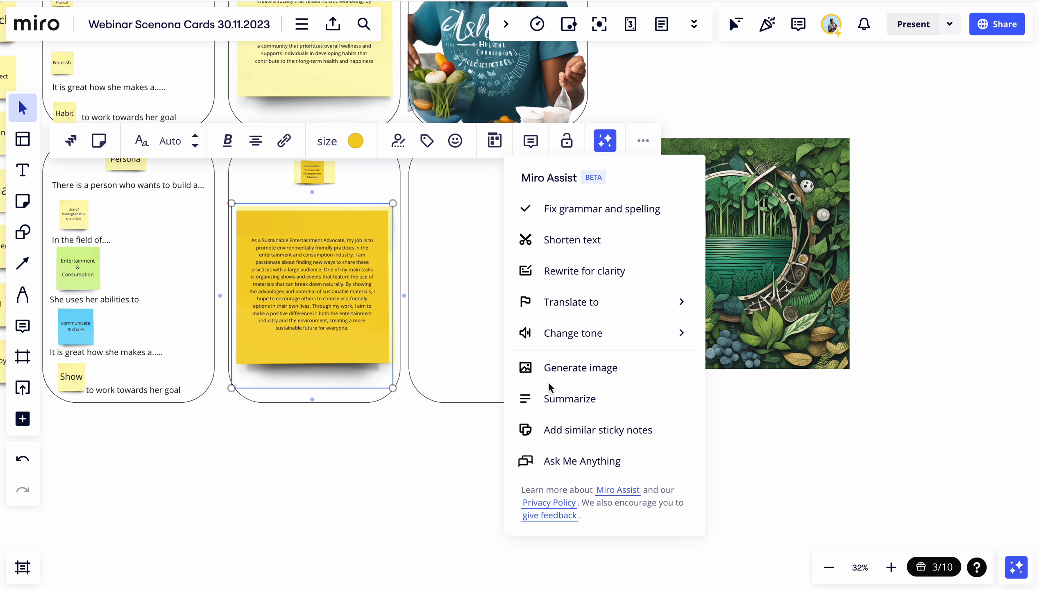
pyautogui.click(541, 367)
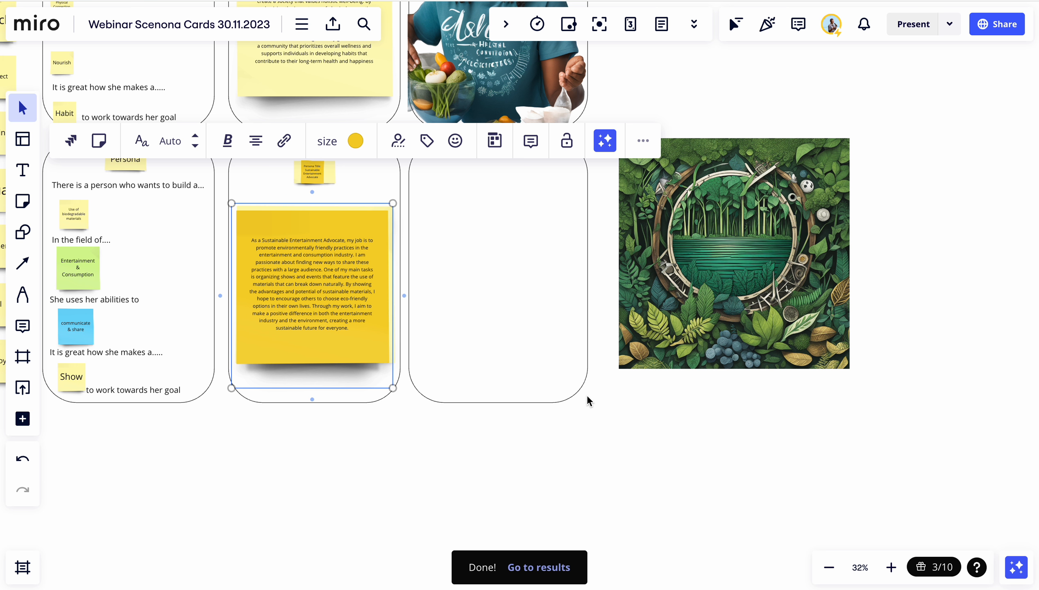
# Move the second generated image off the empty card so it overlaps the first image beside it
pyautogui.scroll(-5, 585, 395)
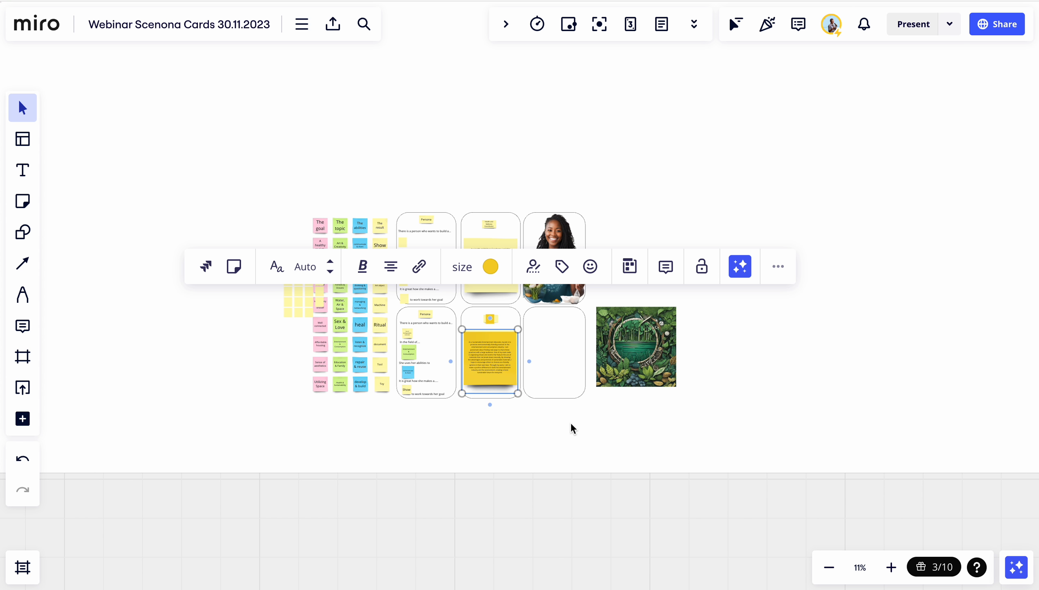
pyautogui.scroll(1, 659, 406)
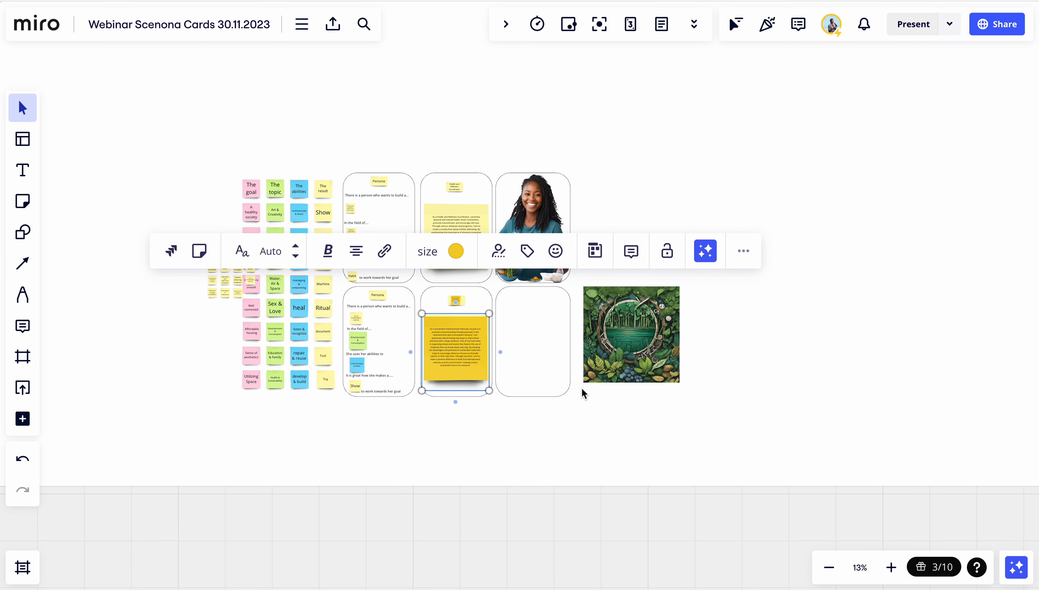
pyautogui.scroll(5, 581, 388)
pyautogui.scroll(-7, 581, 387)
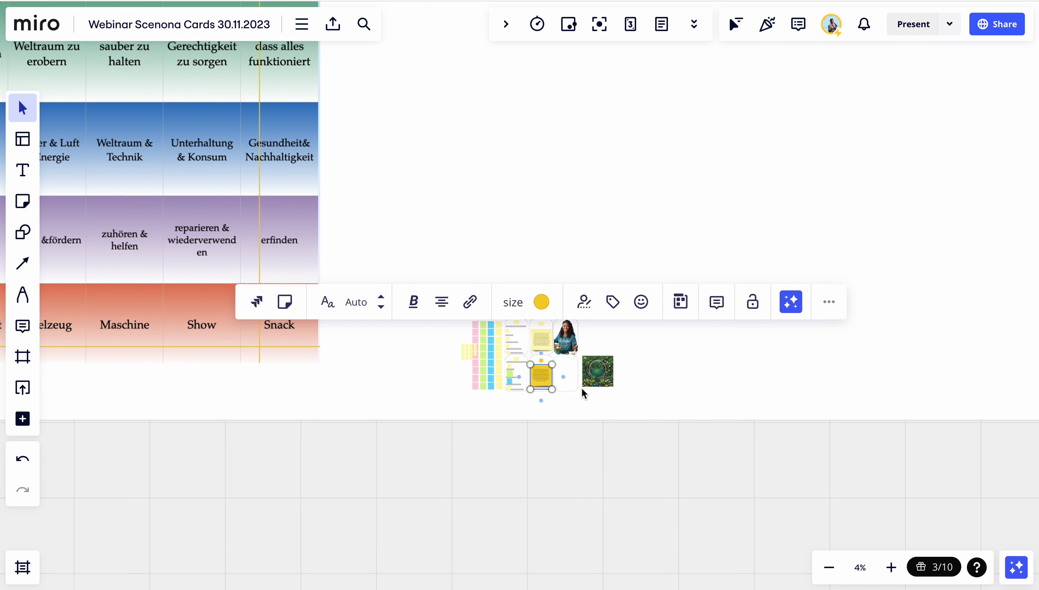
pyautogui.scroll(1, 581, 387)
pyautogui.scroll(2, 582, 388)
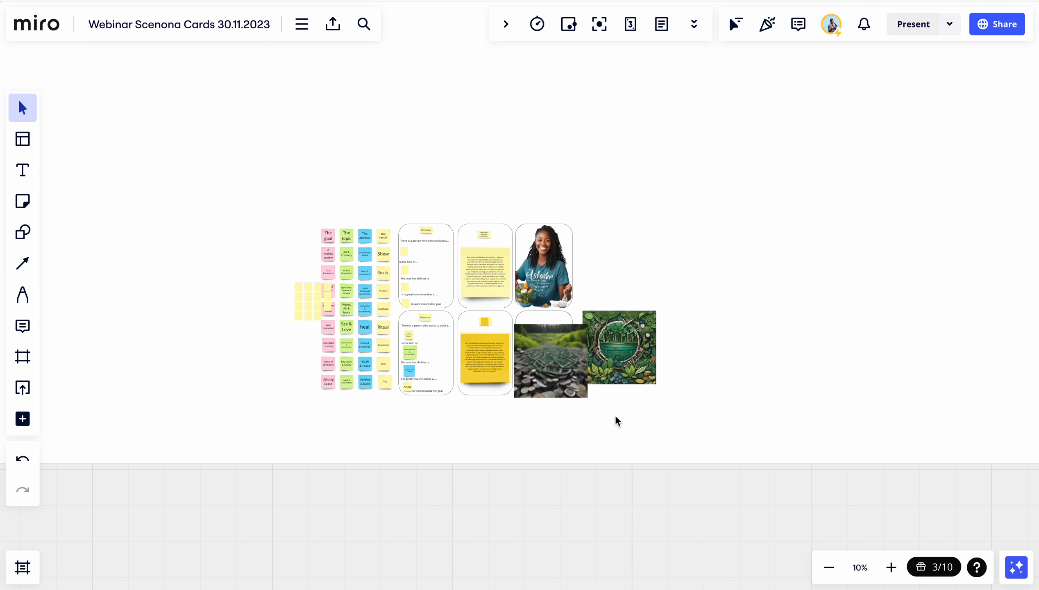
pyautogui.scroll(4, 564, 387)
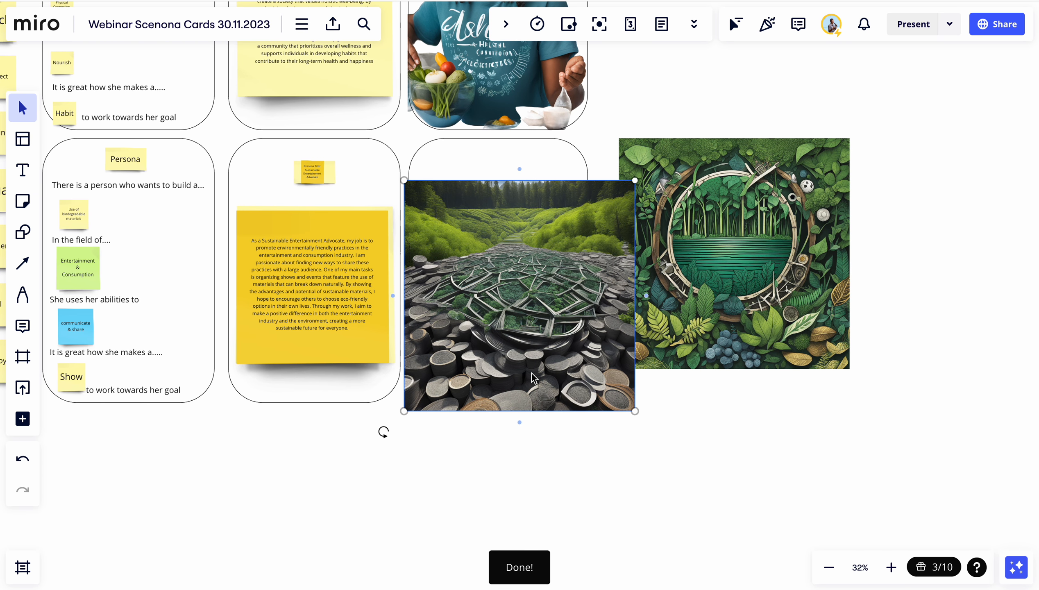
pyautogui.scroll(4, 491, 310)
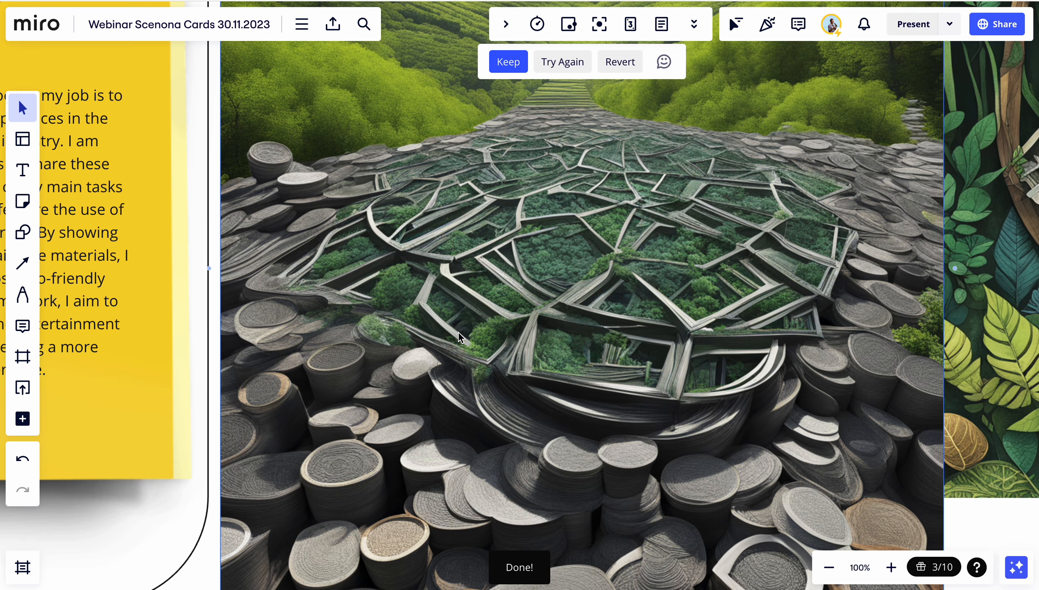
pyautogui.scroll(-4, 458, 334)
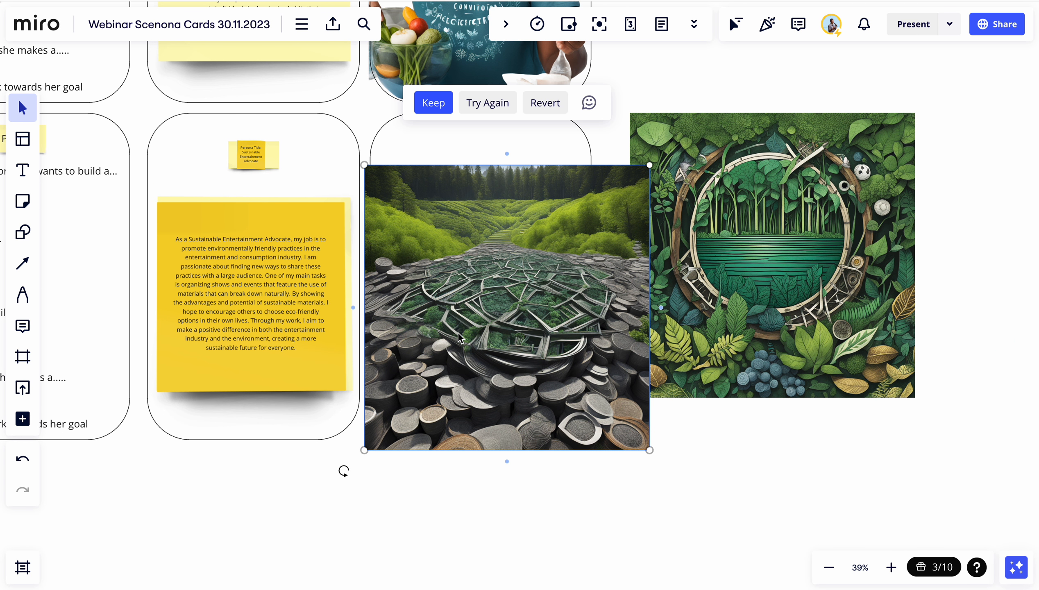
pyautogui.moveTo(483, 279); pyautogui.dragTo(779, 319)
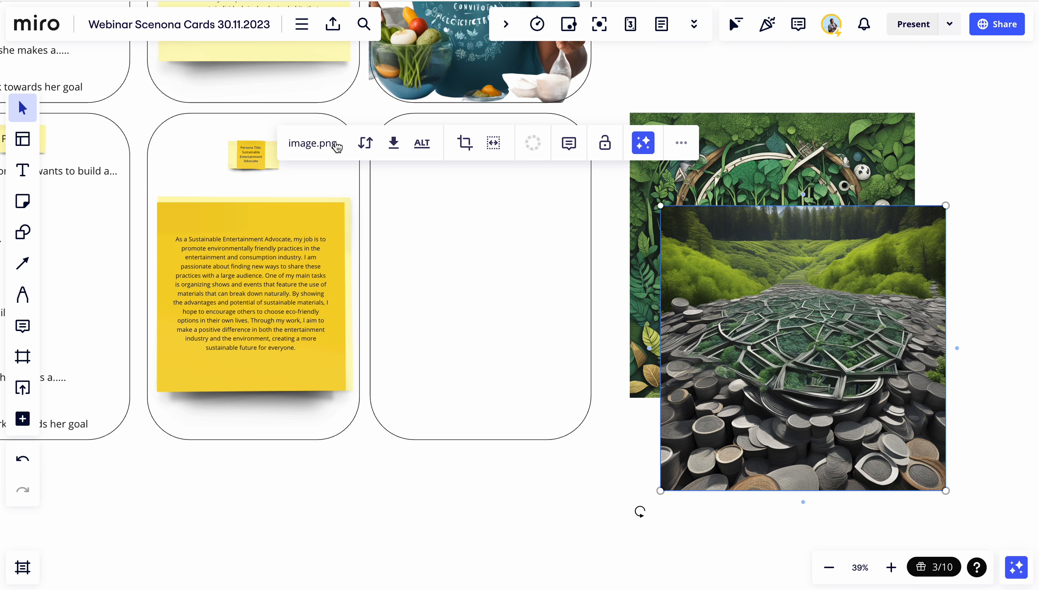
# Delete the second generated image
pyautogui.moveTo(739, 278); pyautogui.dragTo(729, 298)
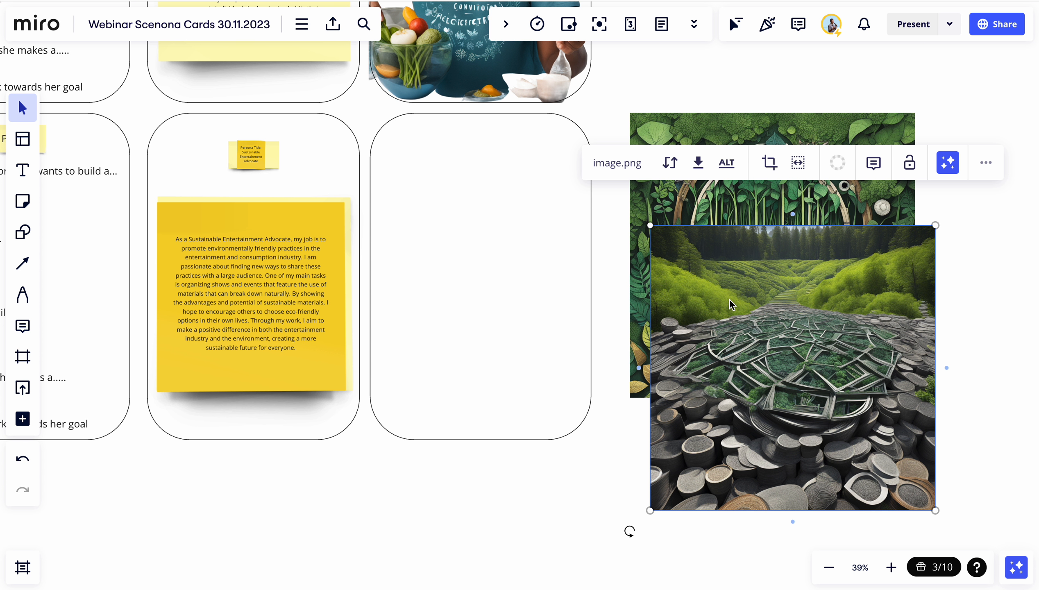
pyautogui.rightClick(728, 299)
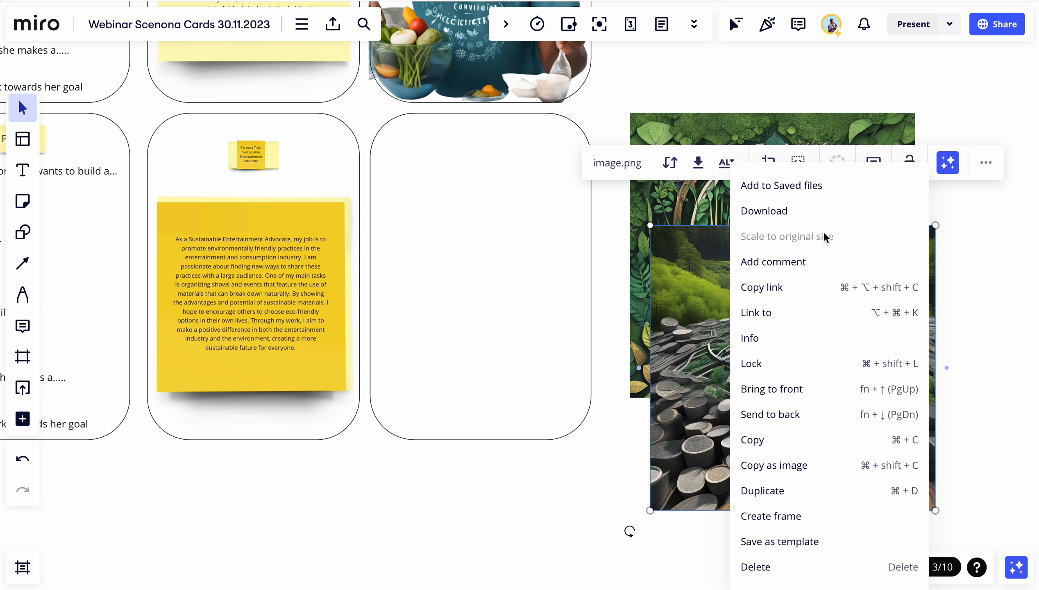
pyautogui.click(757, 567)
# Move the first generated image onto the empty third card and resize it to fit inside the card
pyautogui.moveTo(701, 253); pyautogui.dragTo(416, 277)
pyautogui.click(629, 419)
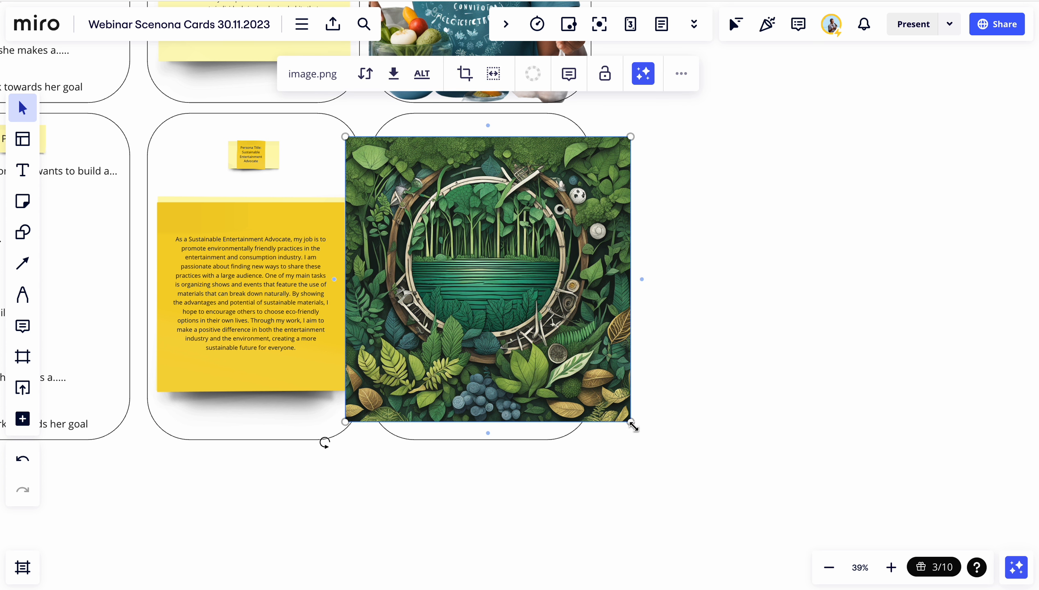
pyautogui.moveTo(631, 422); pyautogui.dragTo(559, 413)
pyautogui.moveTo(495, 315); pyautogui.dragTo(499, 328)
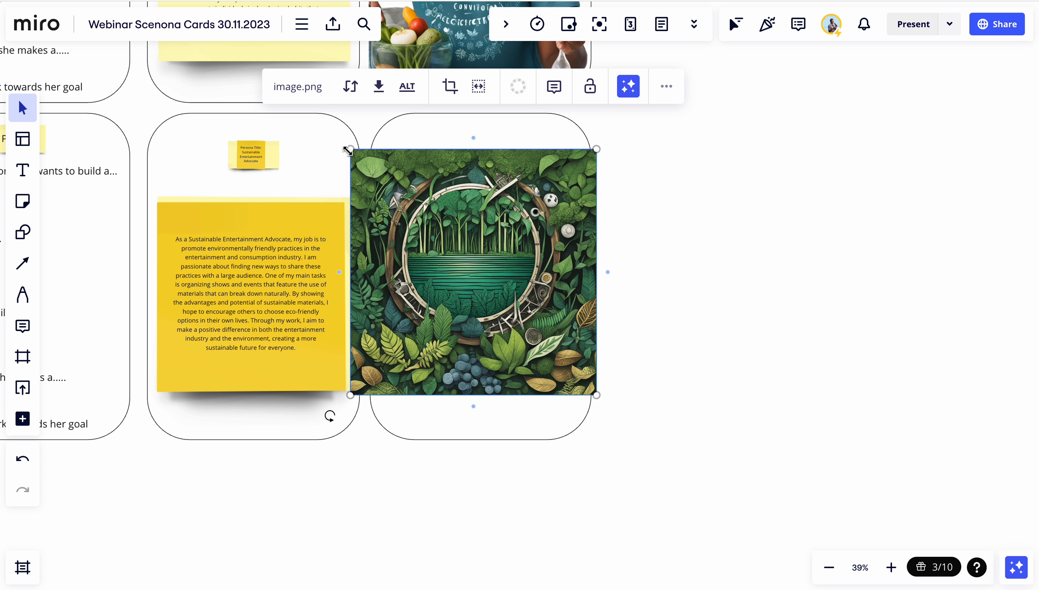
pyautogui.moveTo(350, 149); pyautogui.dragTo(379, 160)
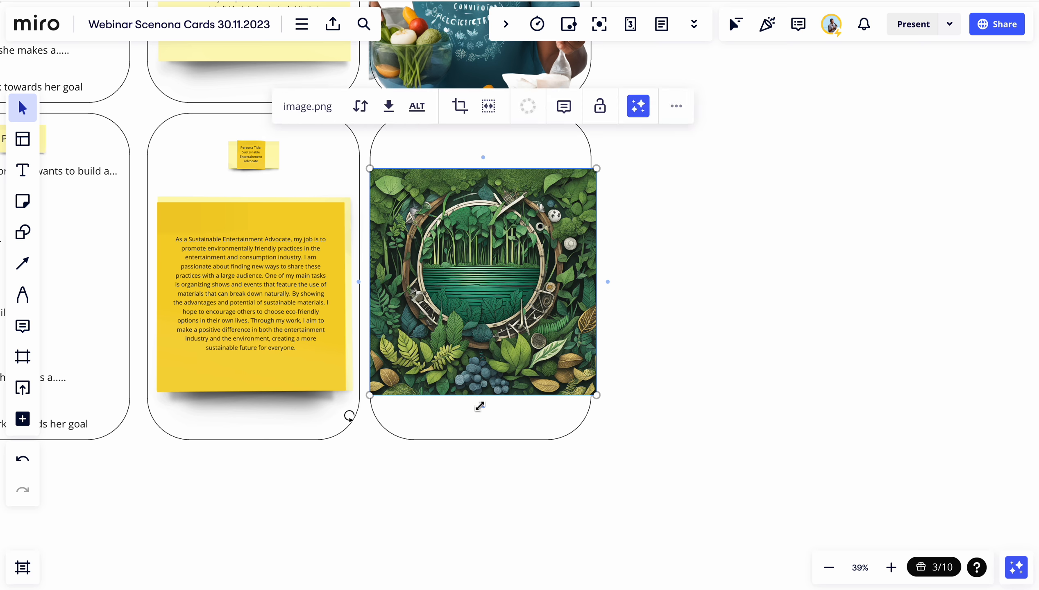
# Crop the image on the third card with the Portrait 3:4 mask
pyautogui.click(460, 107)
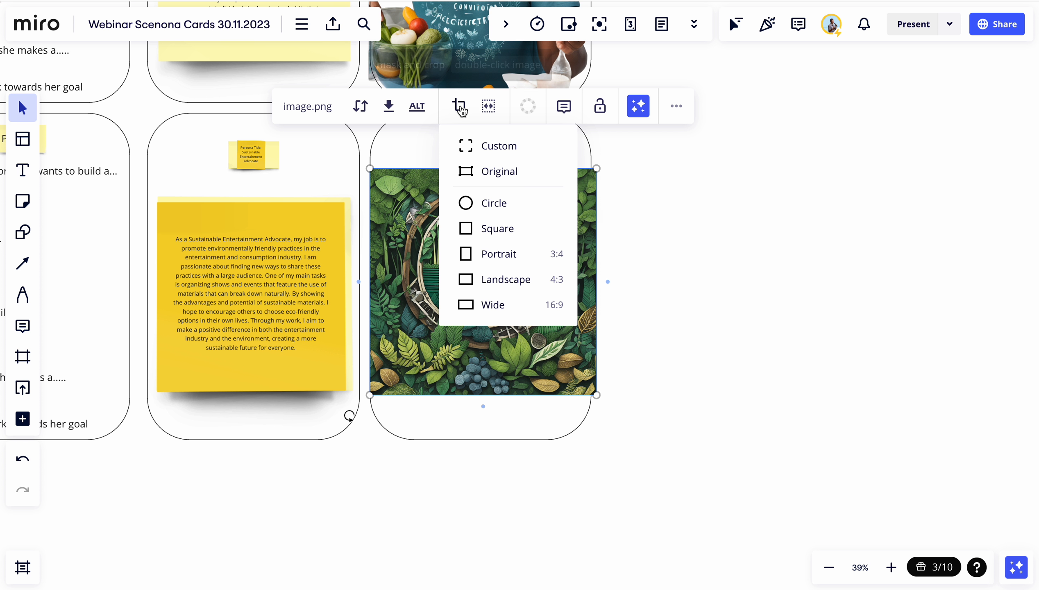
pyautogui.click(483, 254)
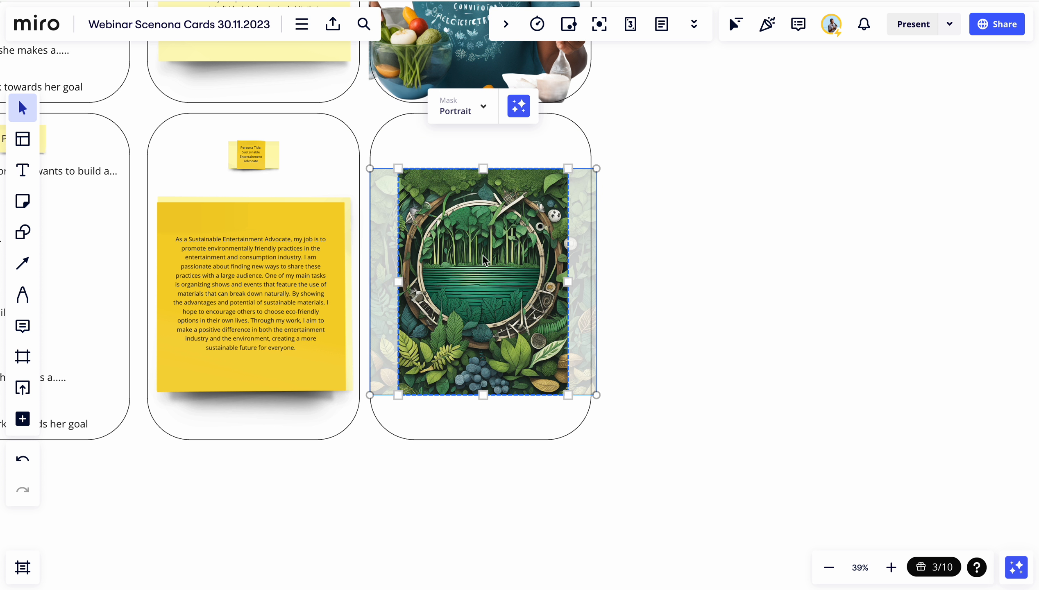
pyautogui.click(503, 487)
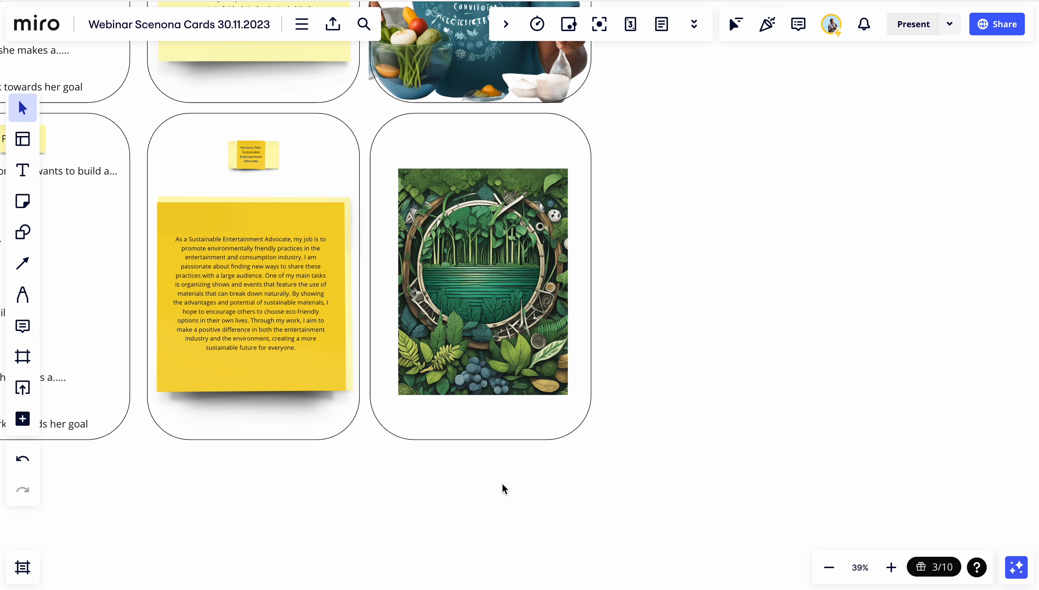
# Change the image's mask to Circle
pyautogui.click(434, 209)
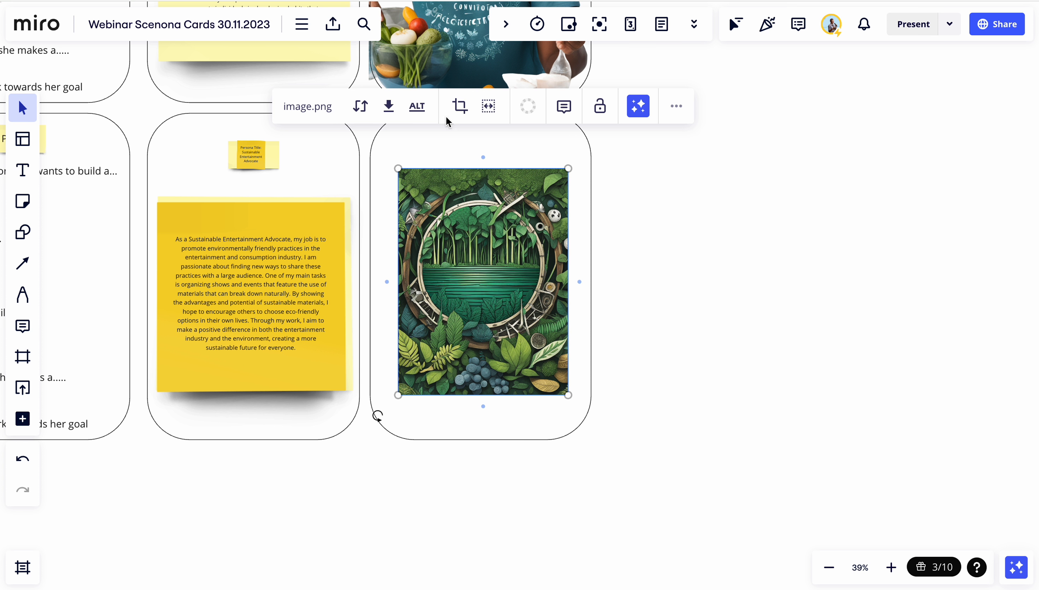
pyautogui.click(459, 107)
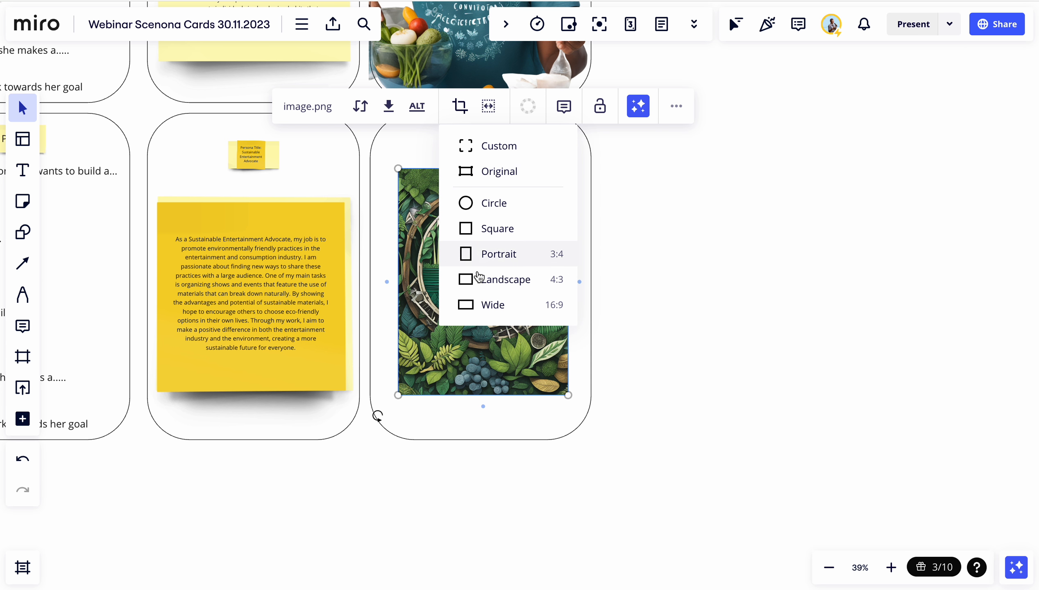
pyautogui.click(466, 204)
pyautogui.click(667, 365)
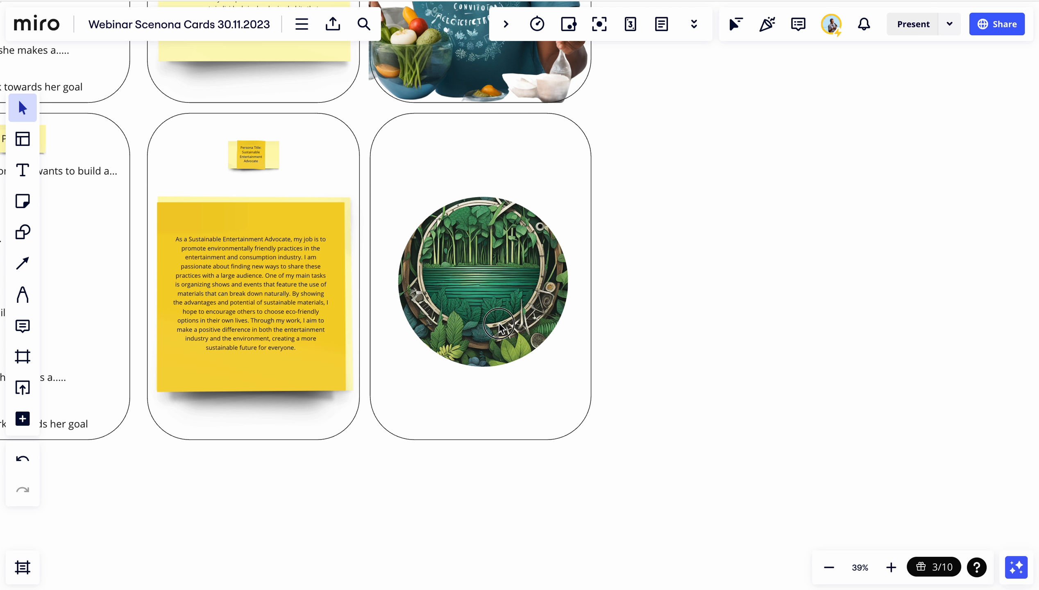
# Enlarge the circular image and center it to fill the third card
pyautogui.moveTo(499, 323); pyautogui.dragTo(496, 309)
pyautogui.click(493, 303)
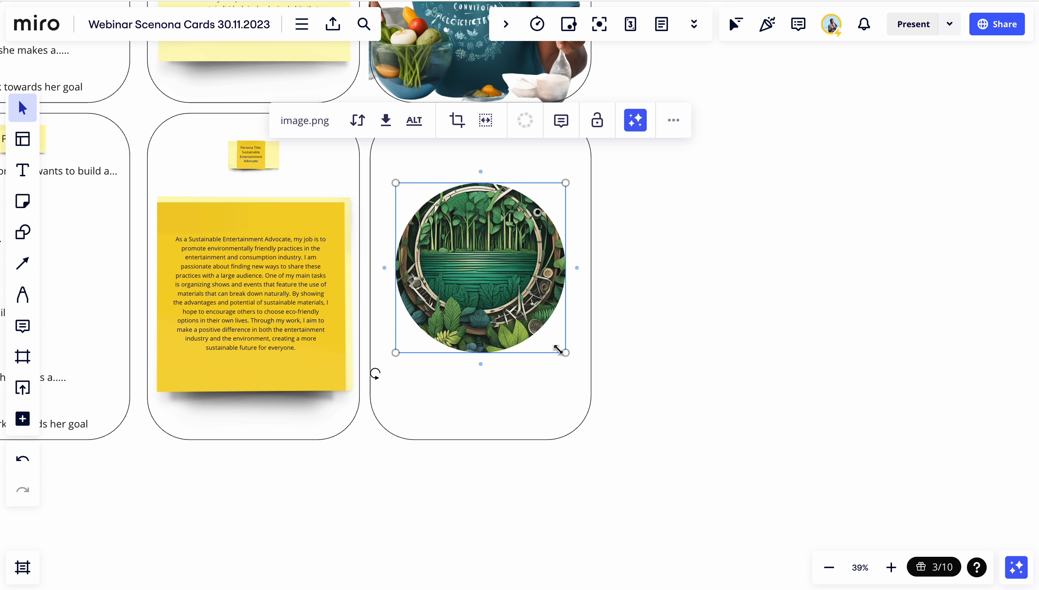
pyautogui.moveTo(565, 352); pyautogui.dragTo(607, 395)
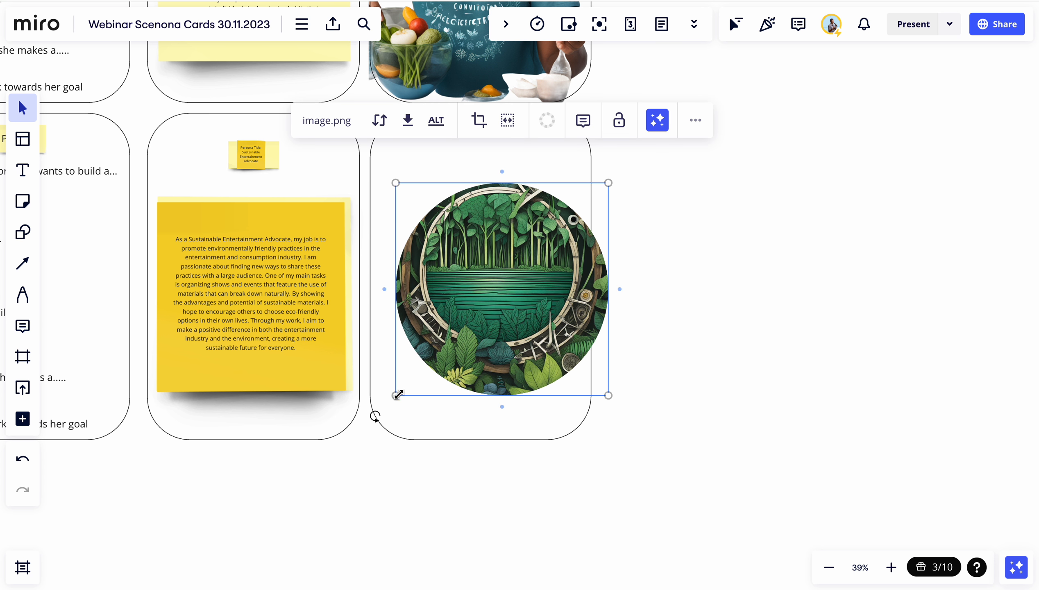
pyautogui.moveTo(395, 396); pyautogui.dragTo(376, 414)
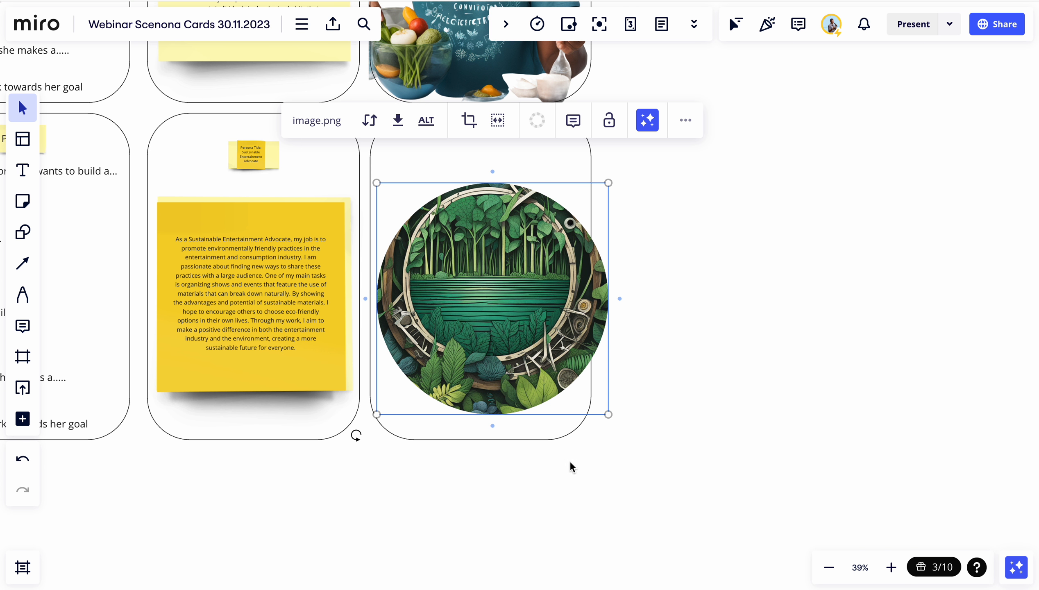
pyautogui.moveTo(608, 414); pyautogui.dragTo(589, 396)
pyautogui.moveTo(523, 342); pyautogui.dragTo(522, 329)
# Zoom in and out across the board to review both completed persona card rows
pyautogui.scroll(-5, 522, 329)
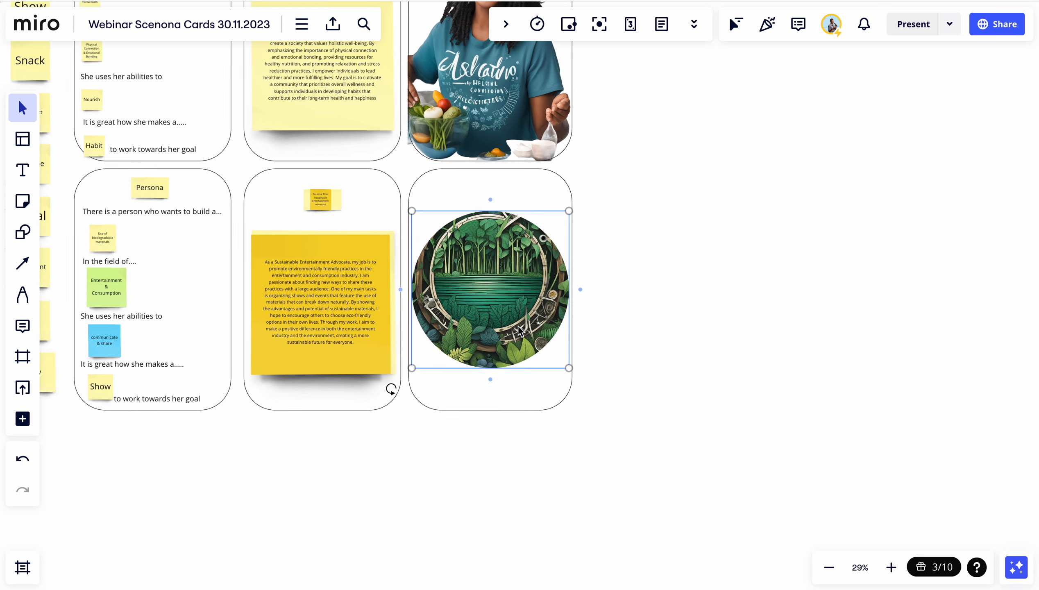
pyautogui.scroll(9, 465, 308)
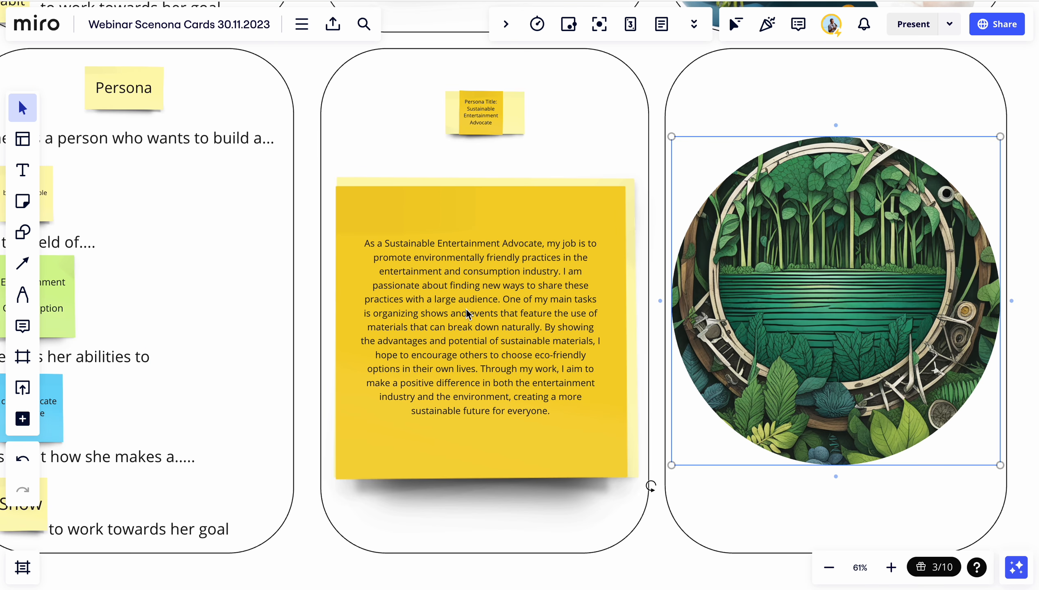
pyautogui.hscroll(2, 490, 299)
pyautogui.scroll(-2, 489, 299)
pyautogui.scroll(-2, 487, 300)
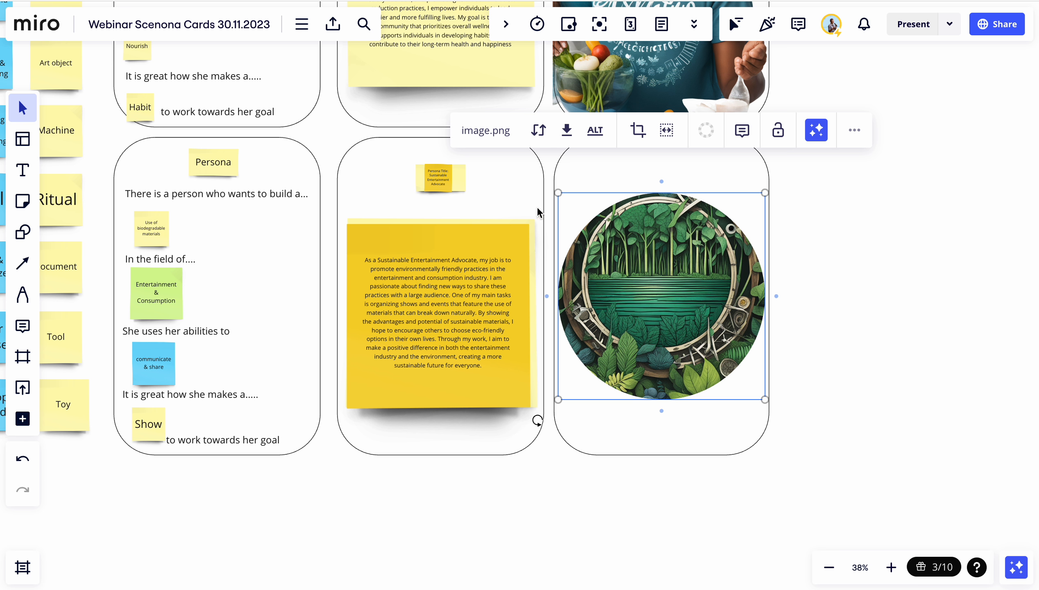
pyautogui.click(803, 310)
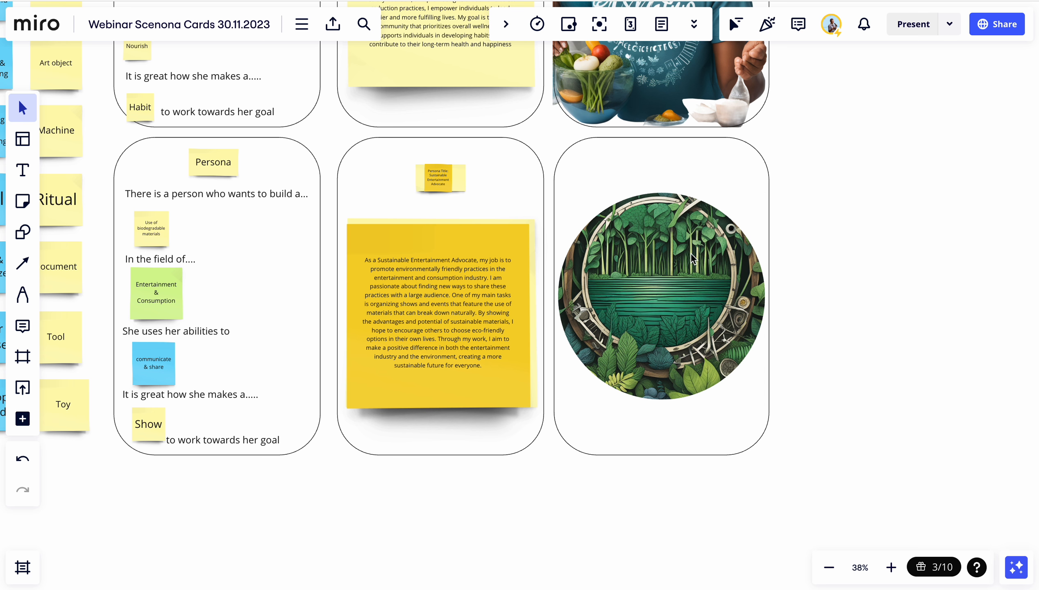
pyautogui.scroll(2, 690, 253)
pyautogui.scroll(-5, 671, 257)
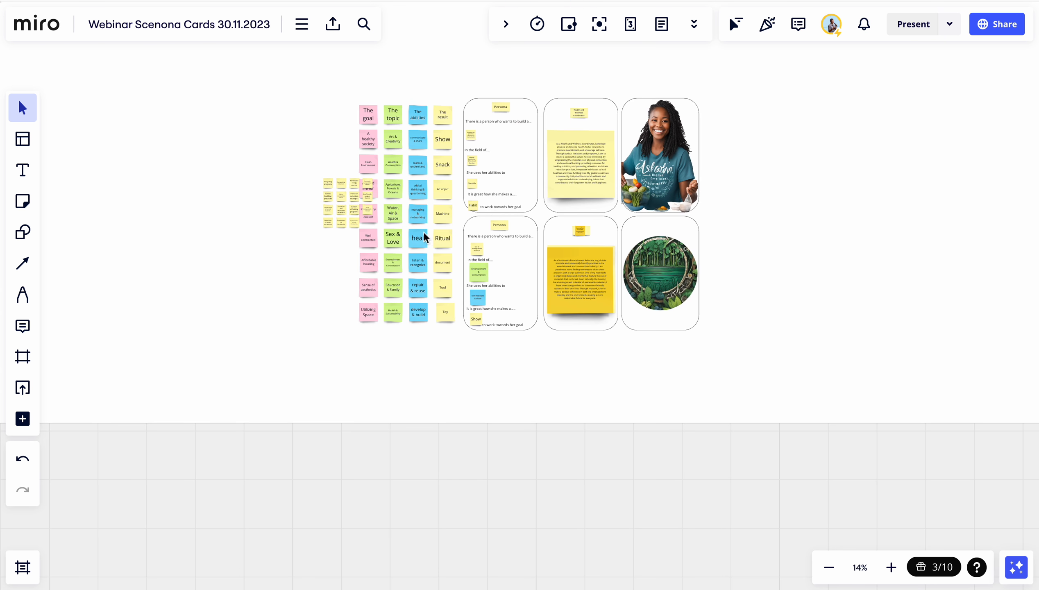
pyautogui.scroll(3, 423, 231)
pyautogui.scroll(-2, 423, 231)
pyautogui.scroll(-1, 545, 338)
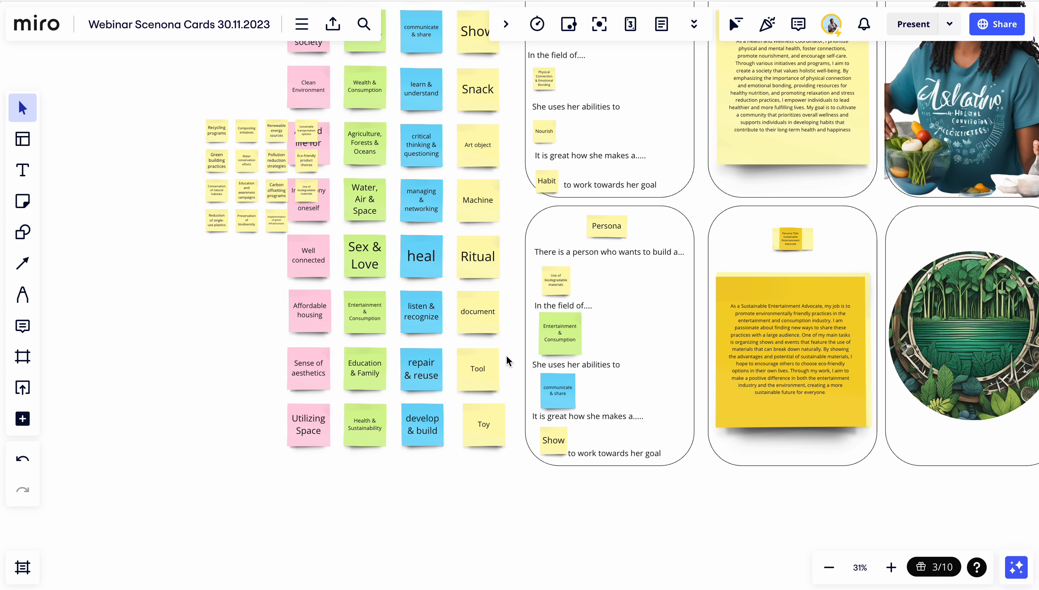
pyautogui.hscroll(2, 625, 233)
pyautogui.scroll(1, 625, 233)
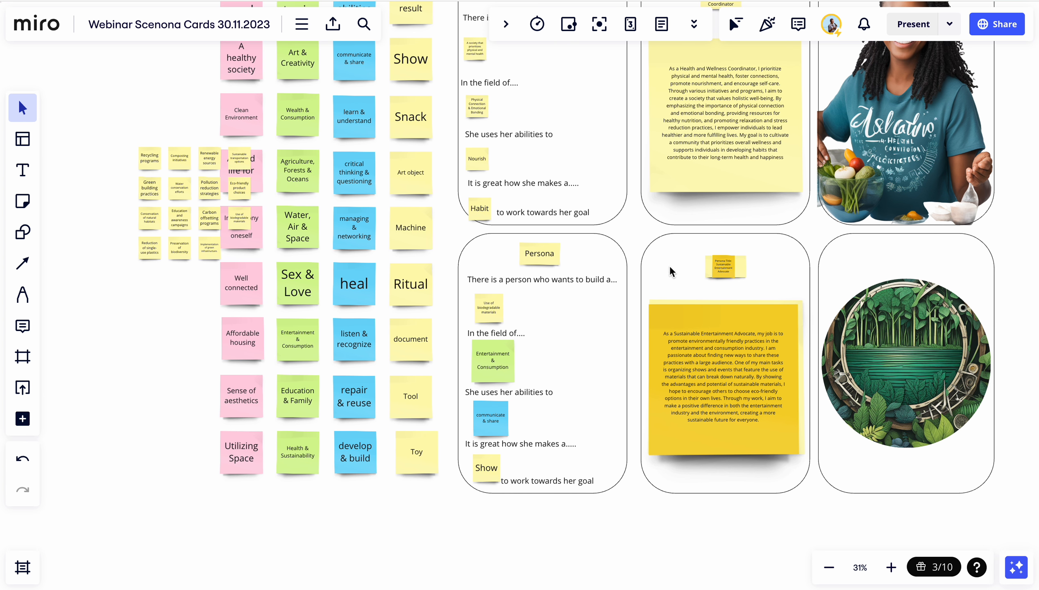
pyautogui.scroll(-3, 638, 275)
pyautogui.hscroll(3, 637, 275)
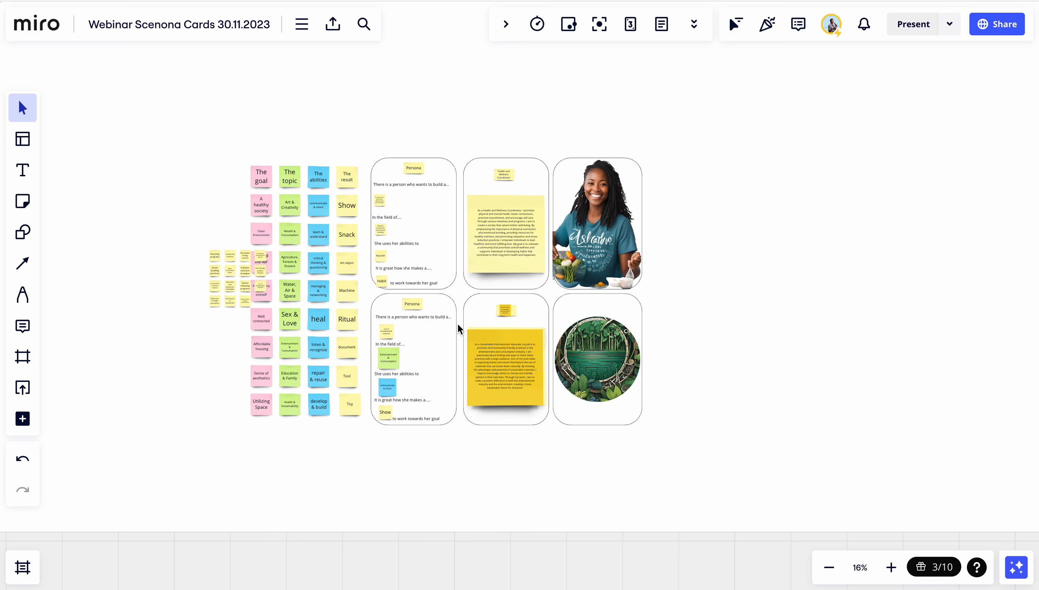
pyautogui.scroll(5, 457, 329)
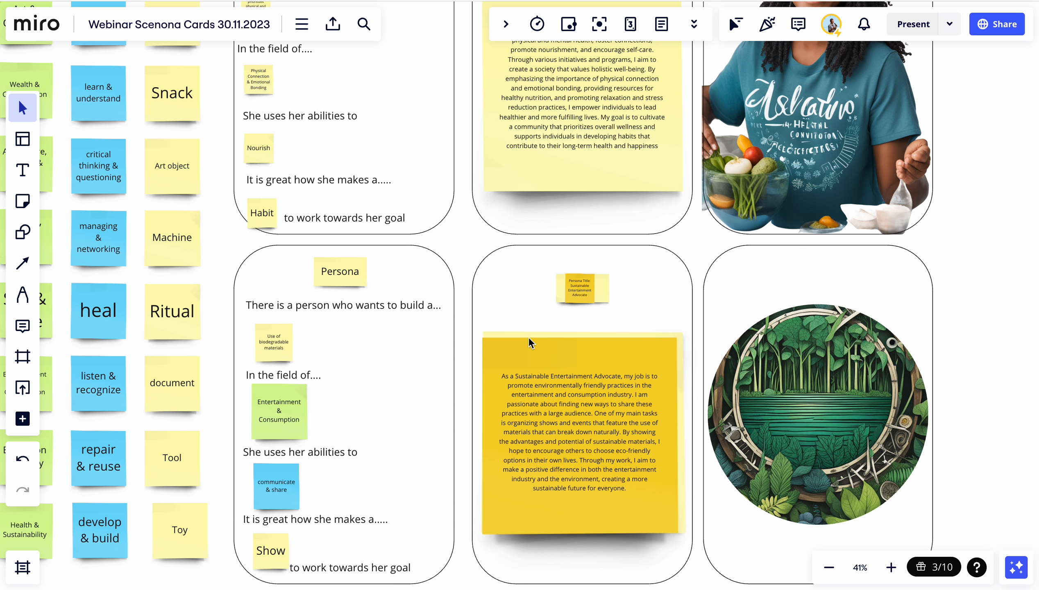
pyautogui.scroll(-3, 528, 336)
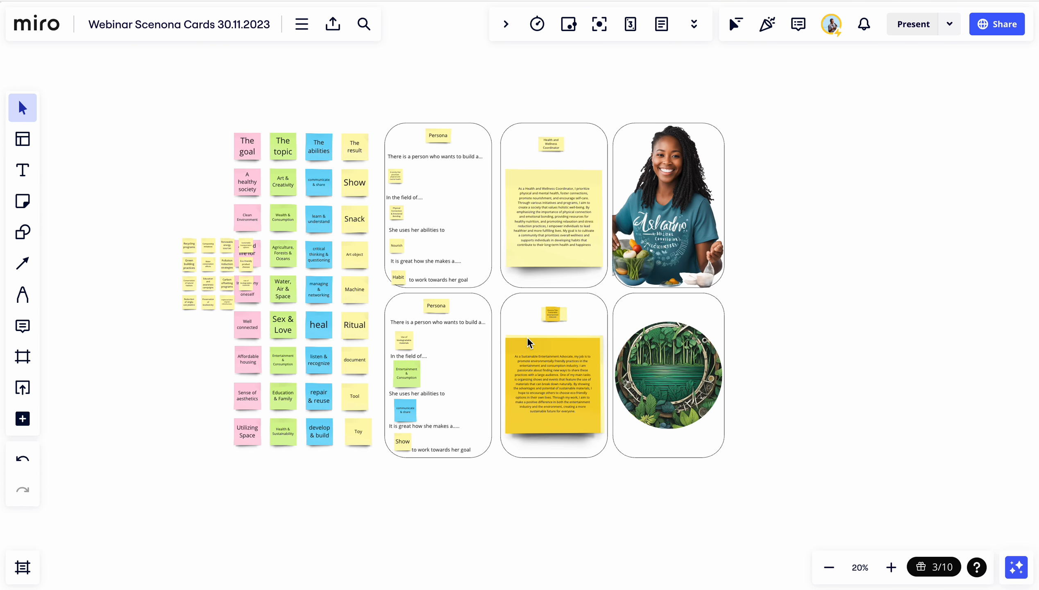